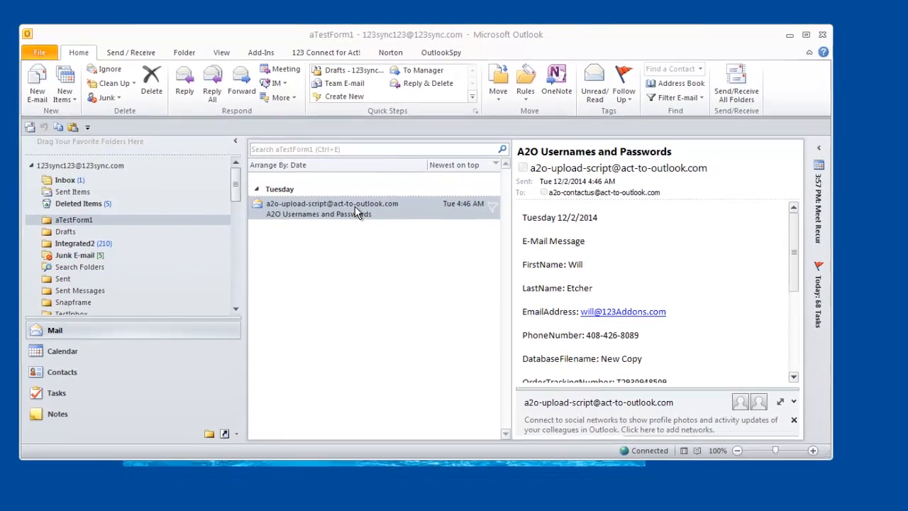
- Open the "A2O Usernames and Passwords" email and start creating or updating an Act! contact from it
left_click(379, 235)
double_click(351, 202)
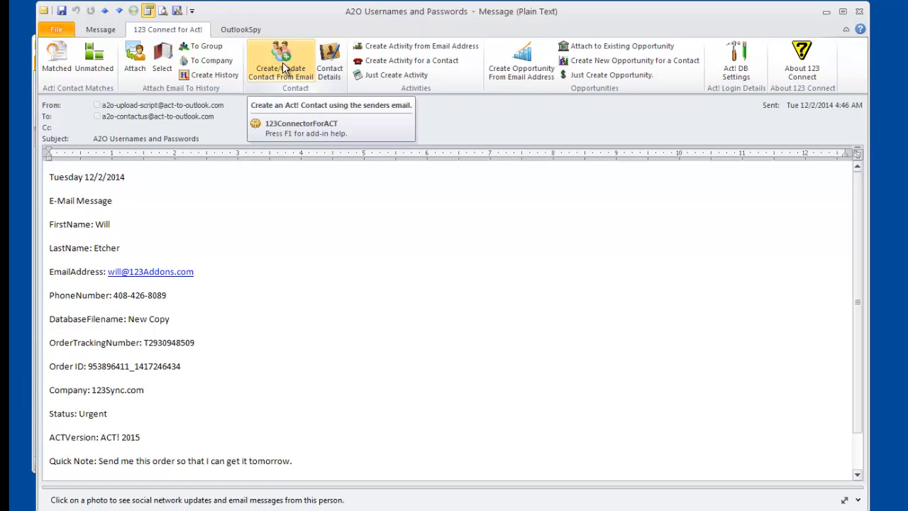
left_click(282, 61)
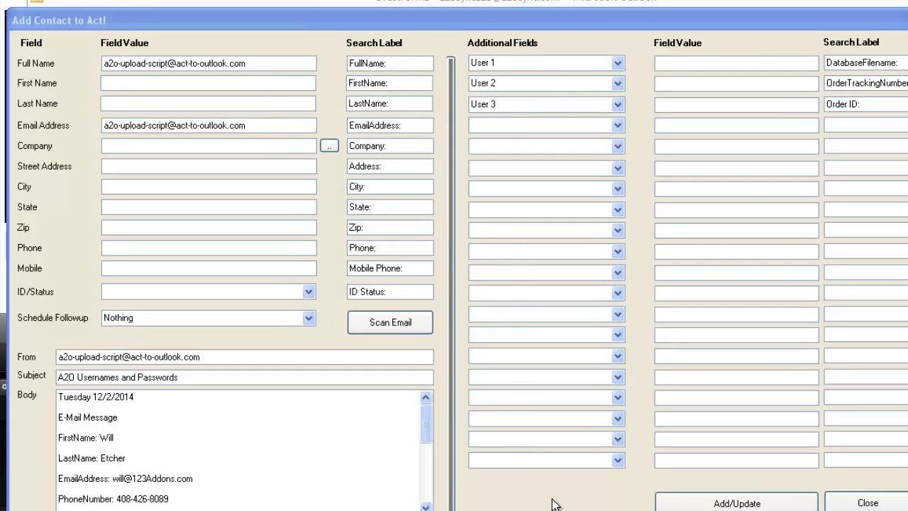
- Assign the Act! field User 4 to the first empty additional field row of the contact form
left_click(618, 125)
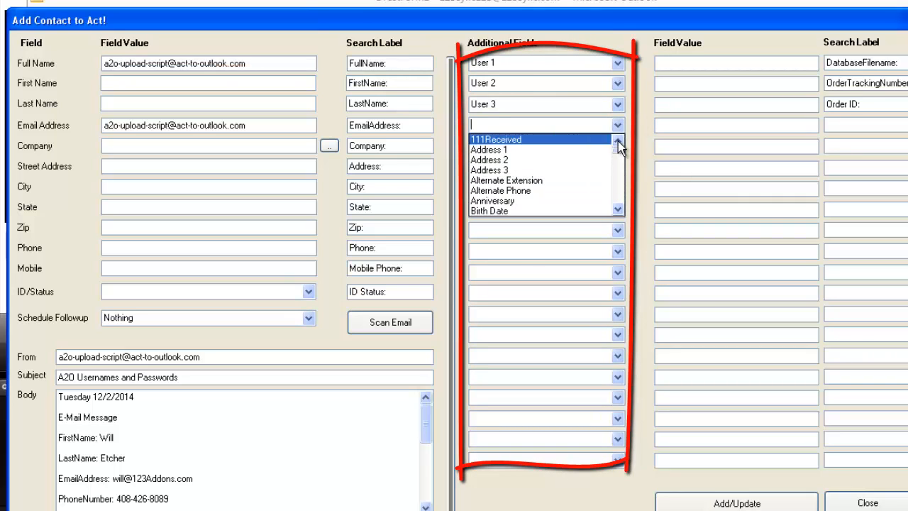
left_click_drag(617, 150, 615, 195)
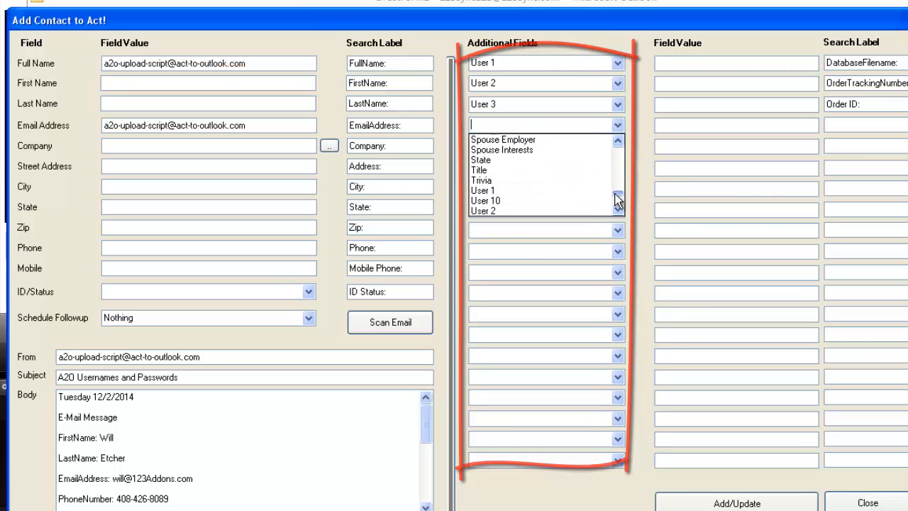
left_click(616, 208)
left_click(617, 208)
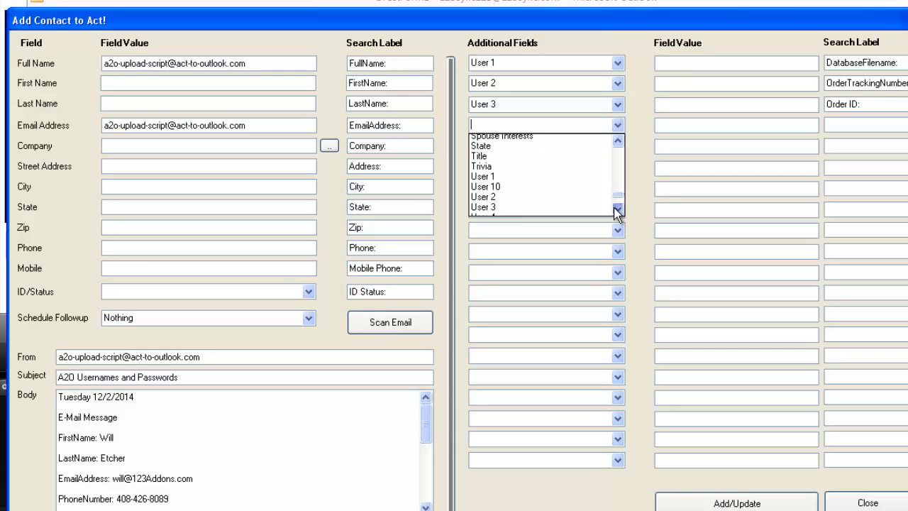
left_click(536, 211)
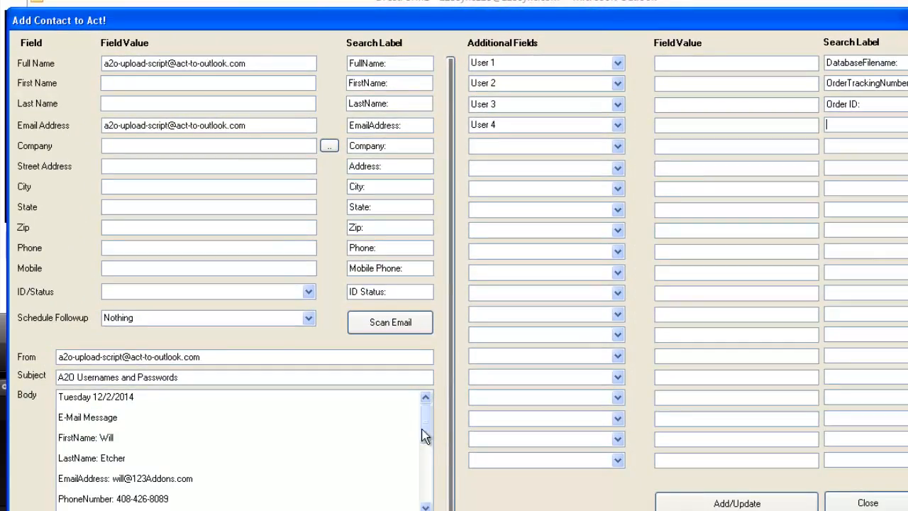
- Copy "DatabaseFilename:" from the email body as User 4's search label and scan the email for field values
left_click_drag(427, 434, 423, 456)
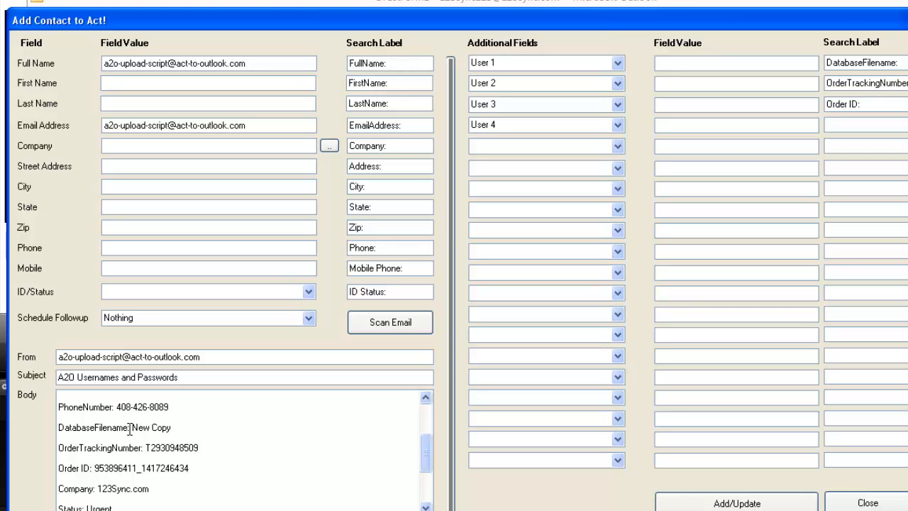
left_click_drag(130, 428, 48, 430)
key("ctrl+c")
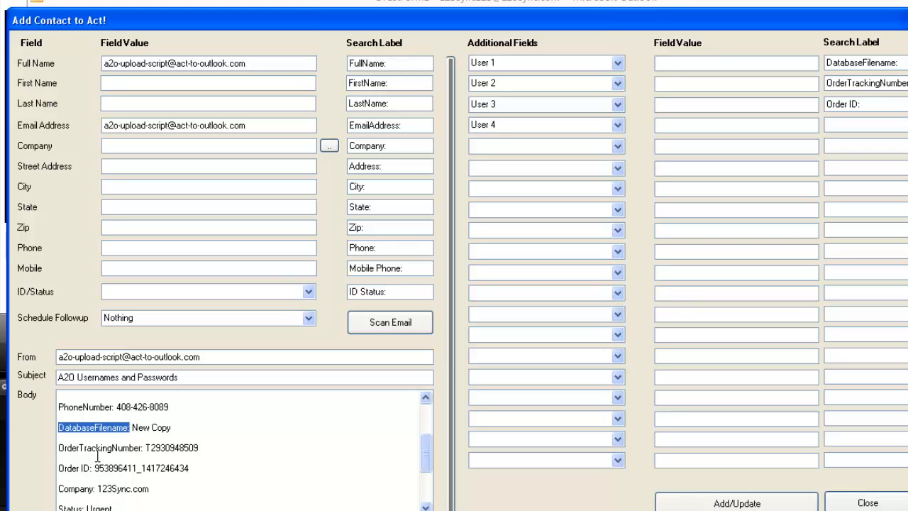
left_click(847, 124)
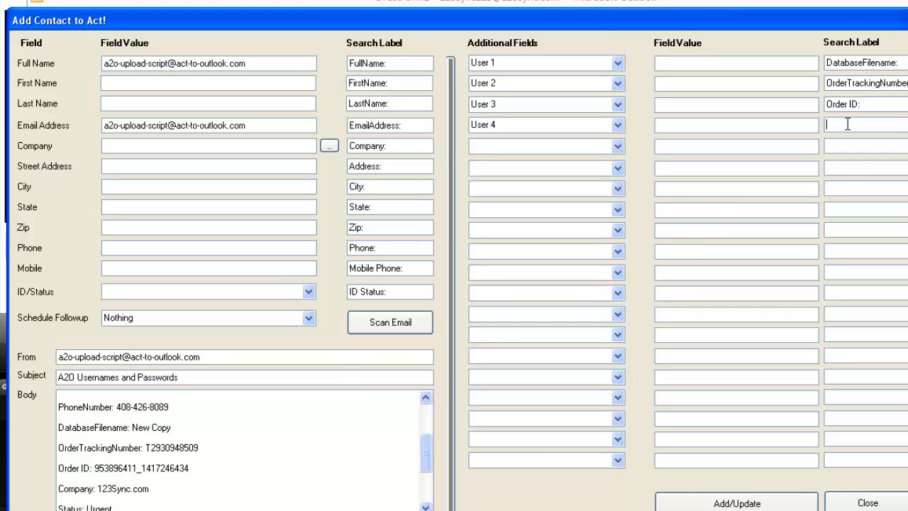
key("ctrl+v")
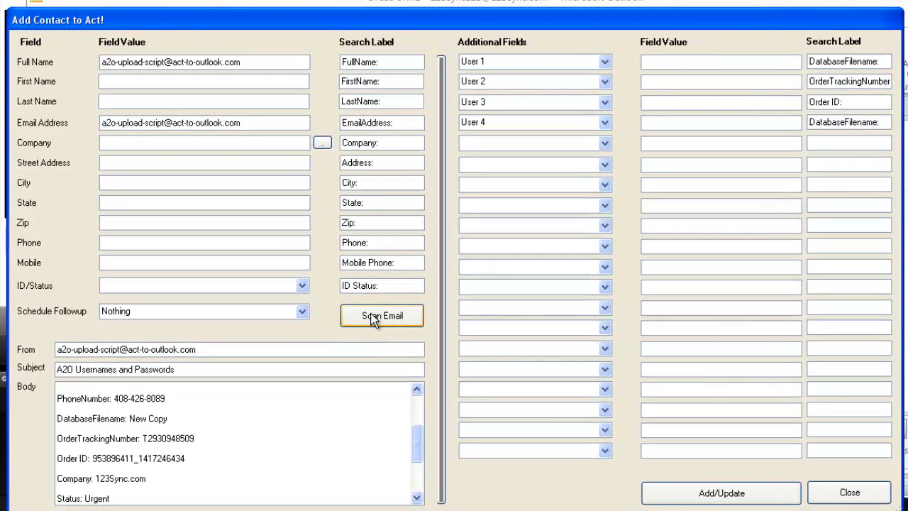
left_click(371, 316)
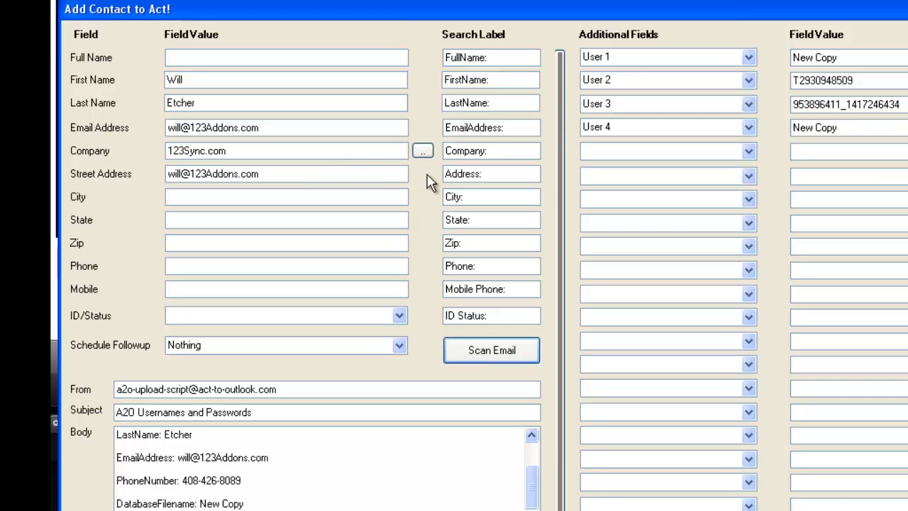
- Fill the contact's company, address and phone details from the existing CH Gourmet Coffee company record
left_click(424, 151)
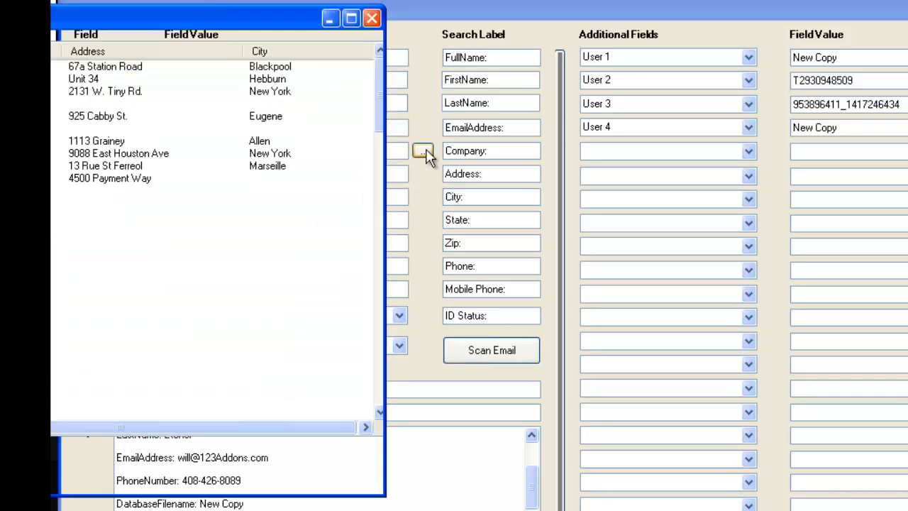
left_click_drag(234, 29, 486, 29)
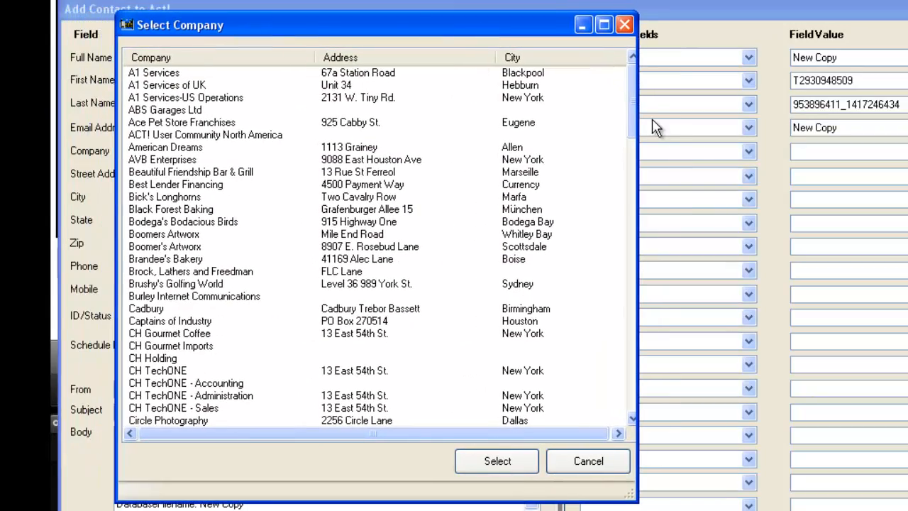
left_click_drag(629, 103, 623, 136)
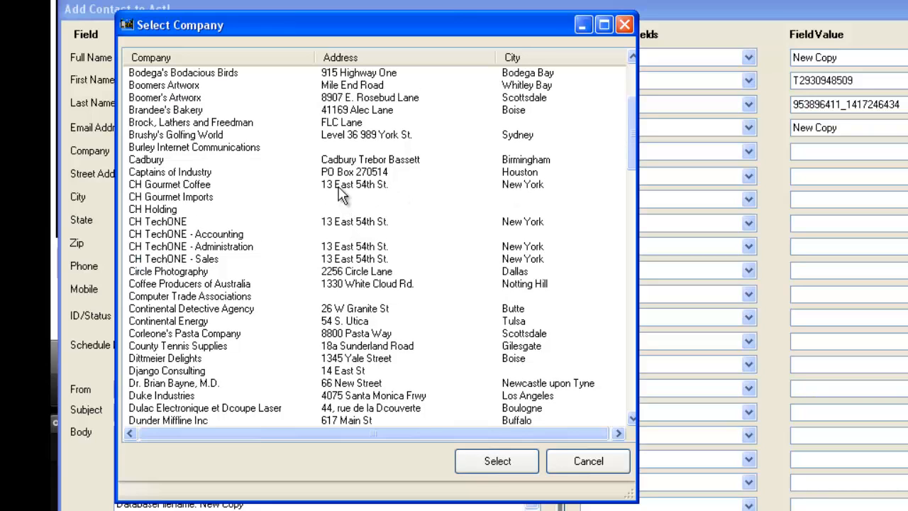
left_click(321, 186)
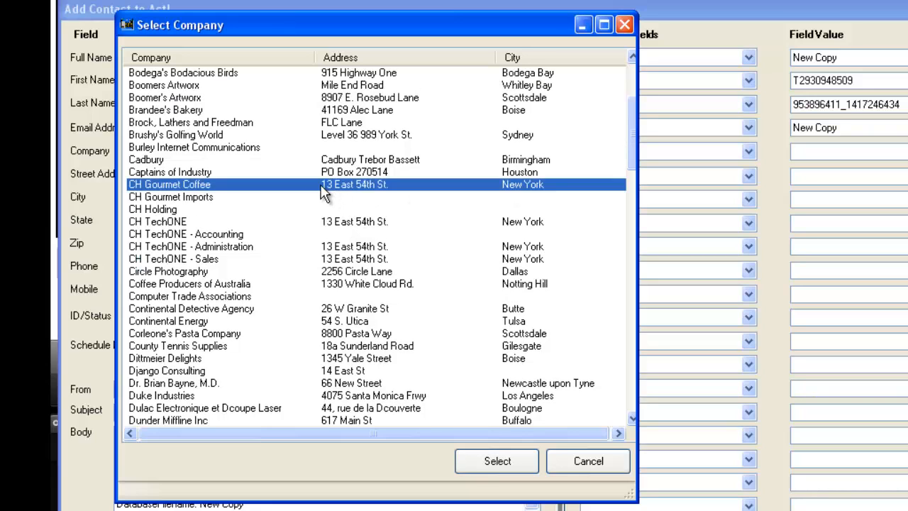
left_click(529, 461)
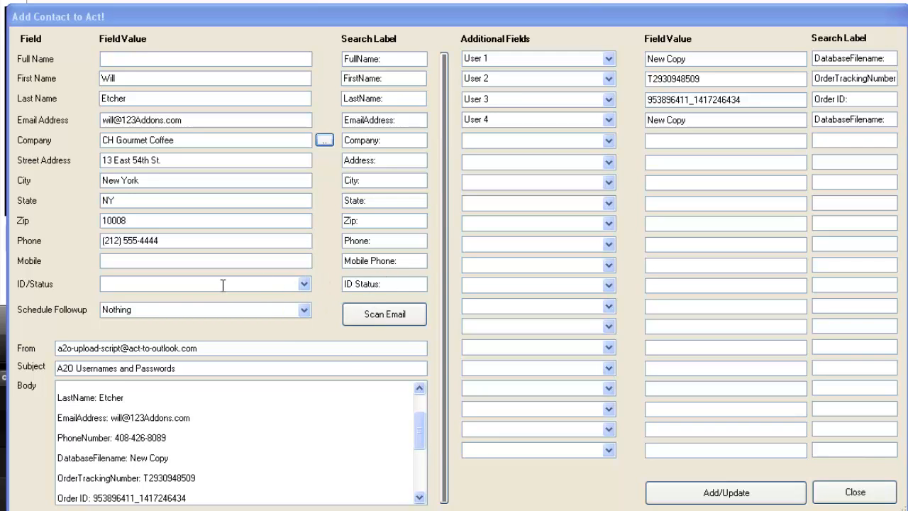
- Change the ID/Status search label to "Status:" to match the email body, and scan the email again
left_click_drag(419, 424, 416, 468)
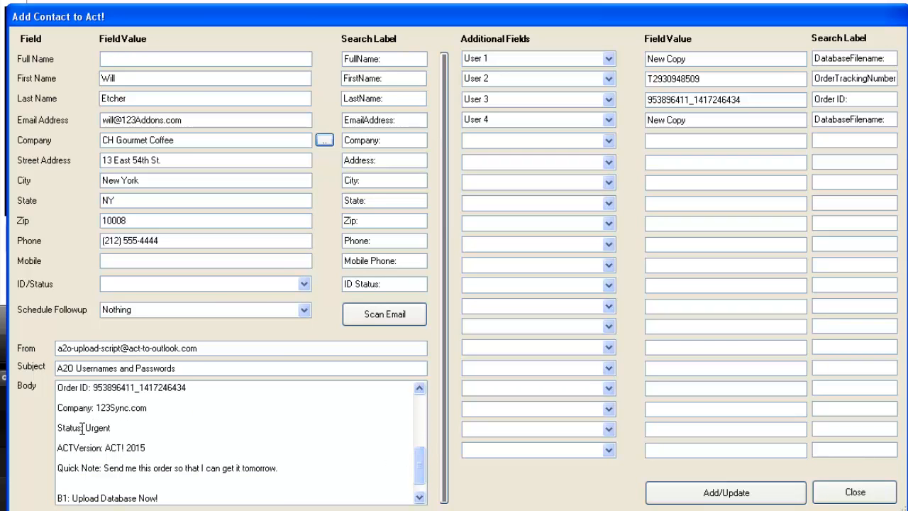
left_click(358, 283)
key("BackSpace")
key("BackSpace")
key("BackSpace")
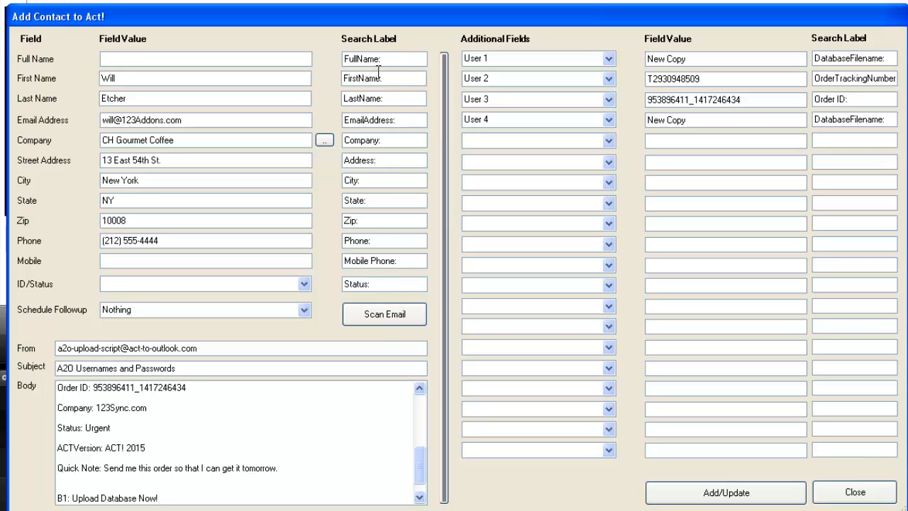
left_click(385, 314)
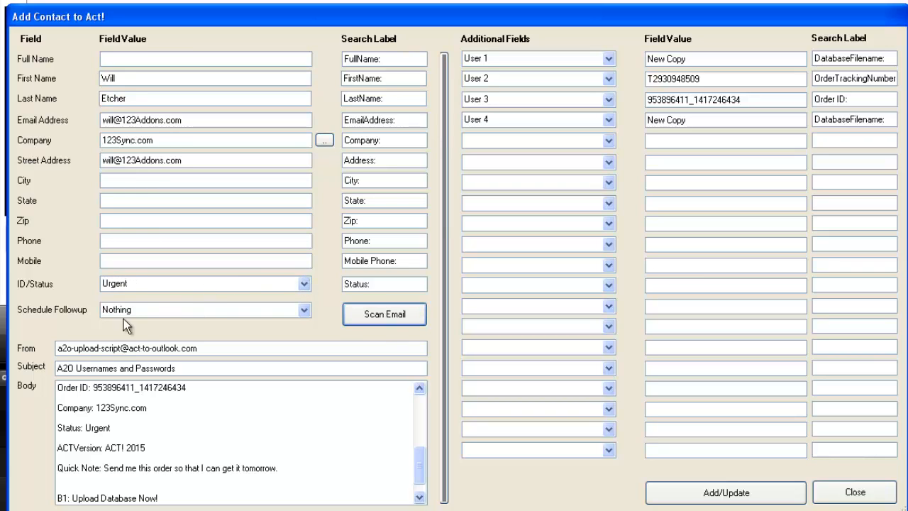
- Fill the contact's company details from the existing Beautiful Friendship Bar & Grill record in Marseille
left_click(325, 140)
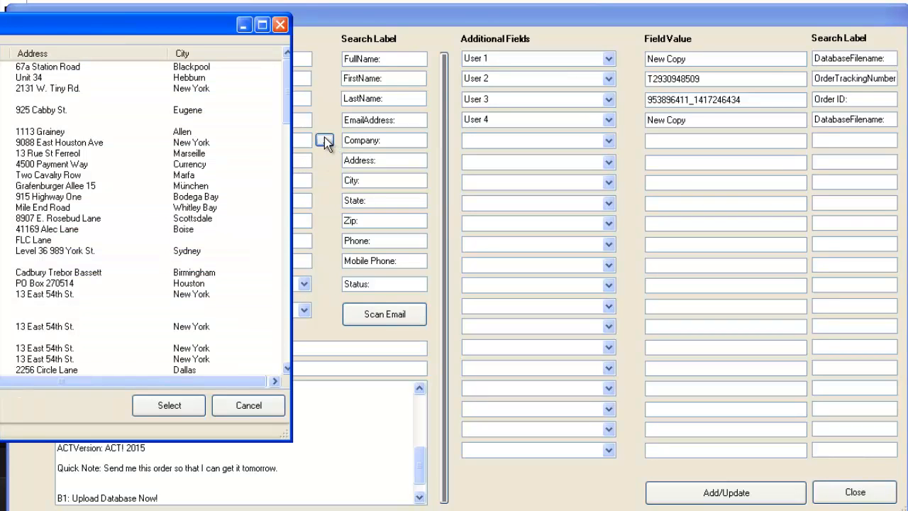
left_click(40, 154)
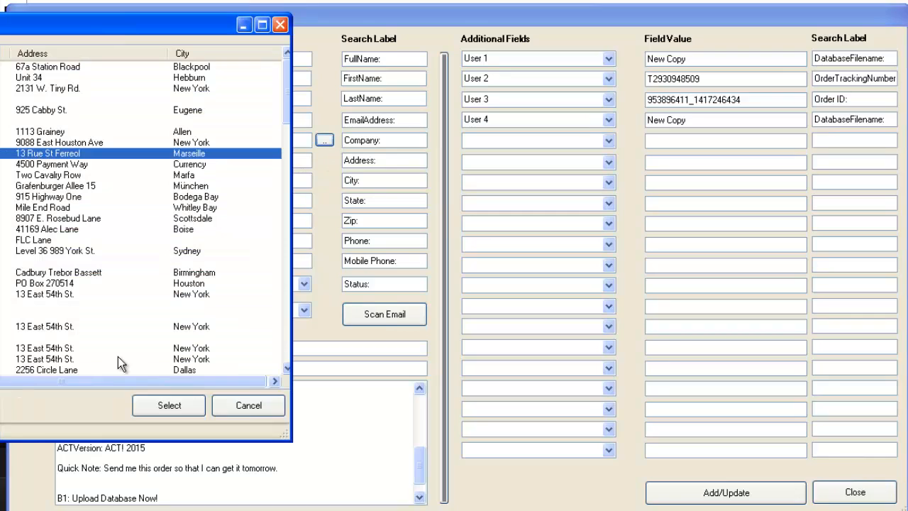
left_click(161, 398)
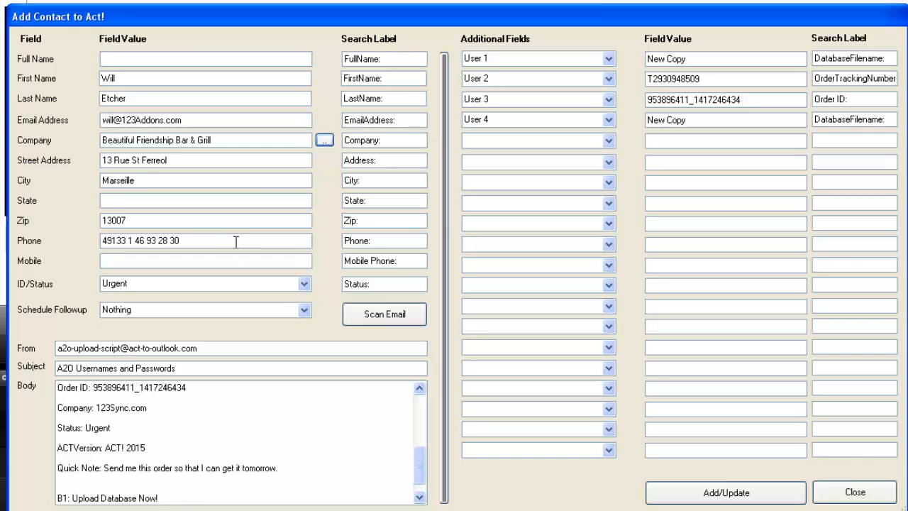
- Fill the company details from the existing AVB Enterprises record and add the contact to Act!
left_click(325, 140)
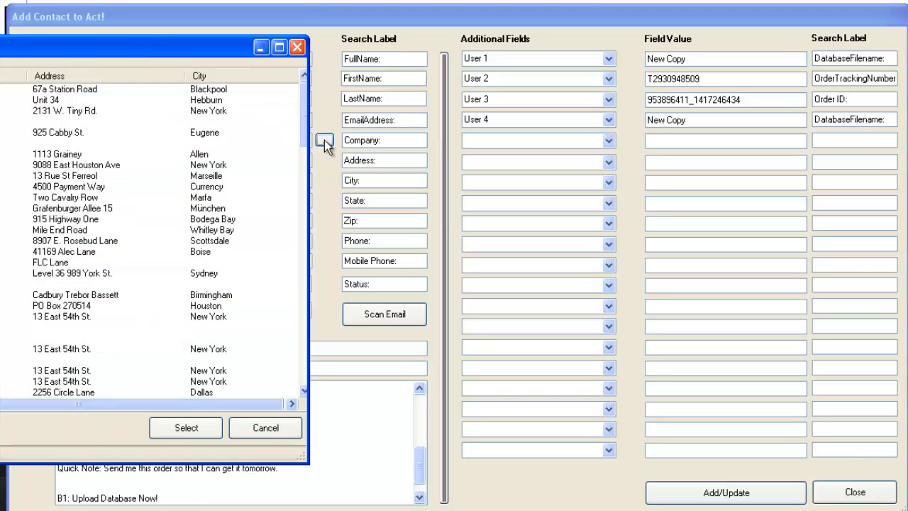
left_click(72, 167)
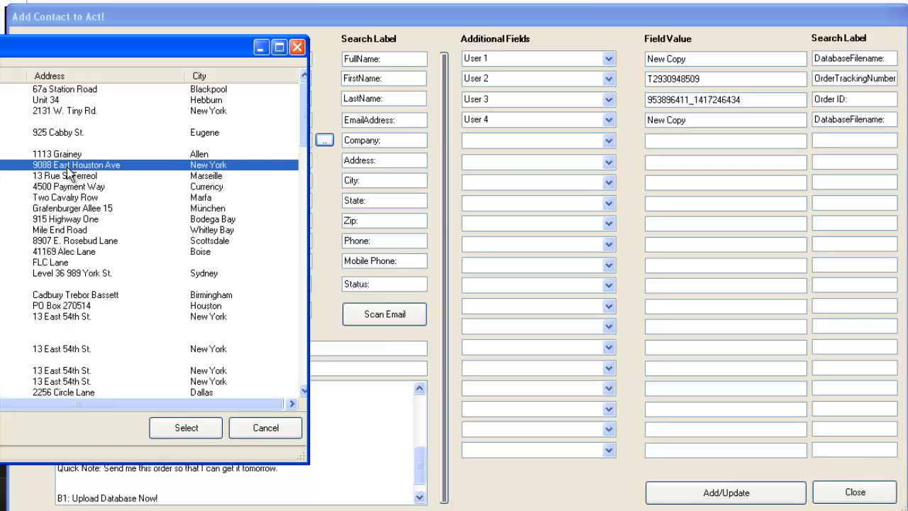
left_click(178, 428)
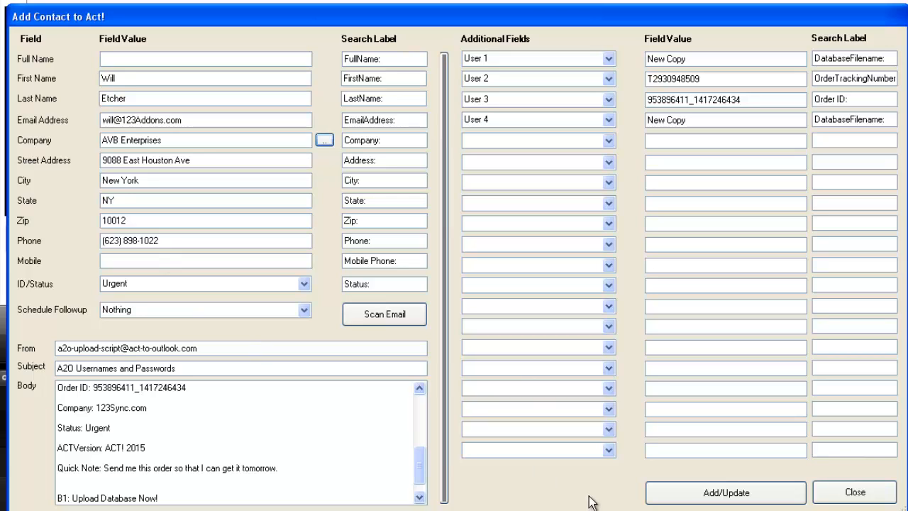
left_click(701, 494)
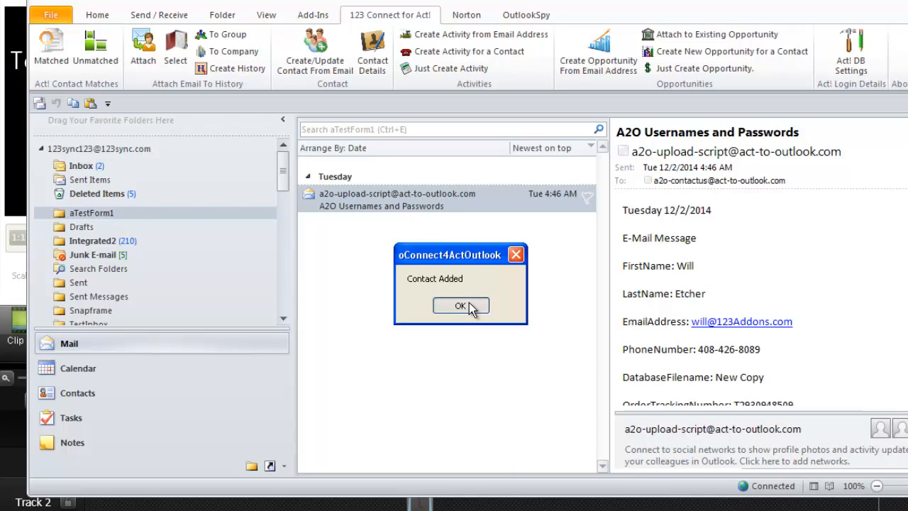
left_click(461, 305)
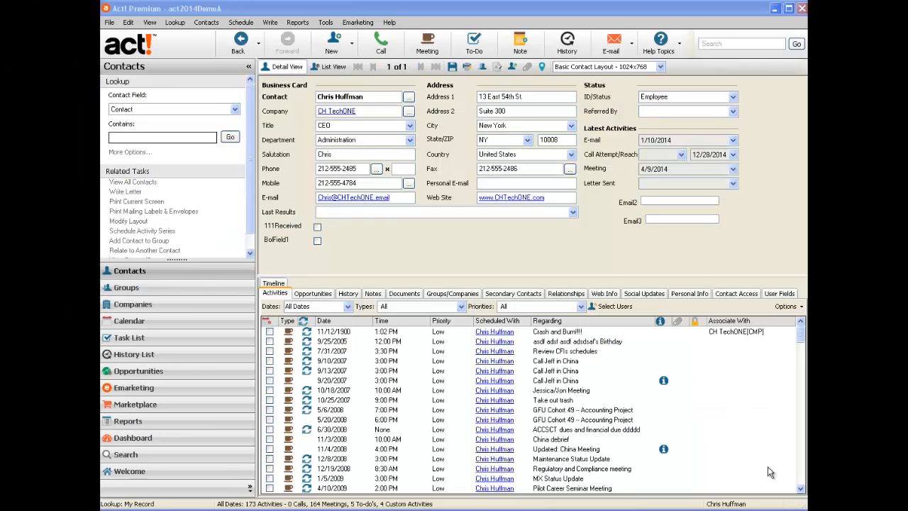
- Switch to Act!, look up contacts by the new contact's first name, and open the record belonging to AVB Enterprises
left_click(186, 137)
type("w")
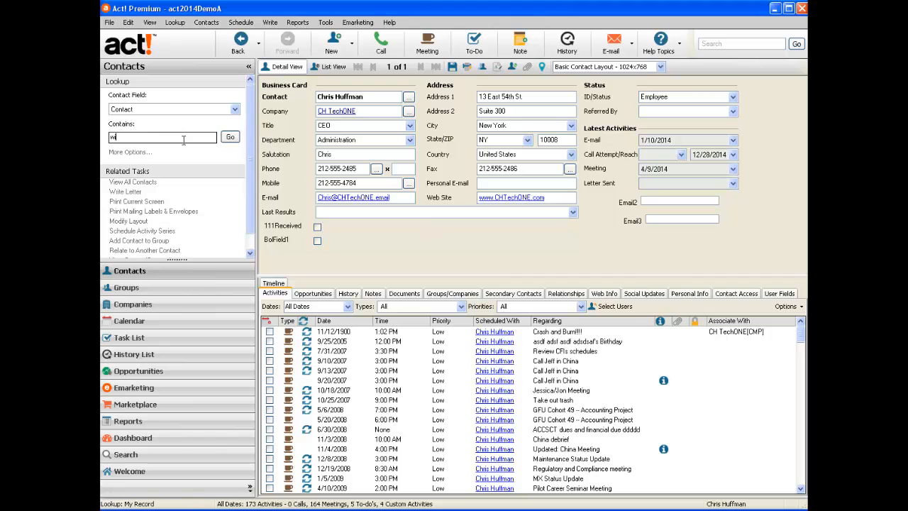
type("ill")
left_click(230, 137)
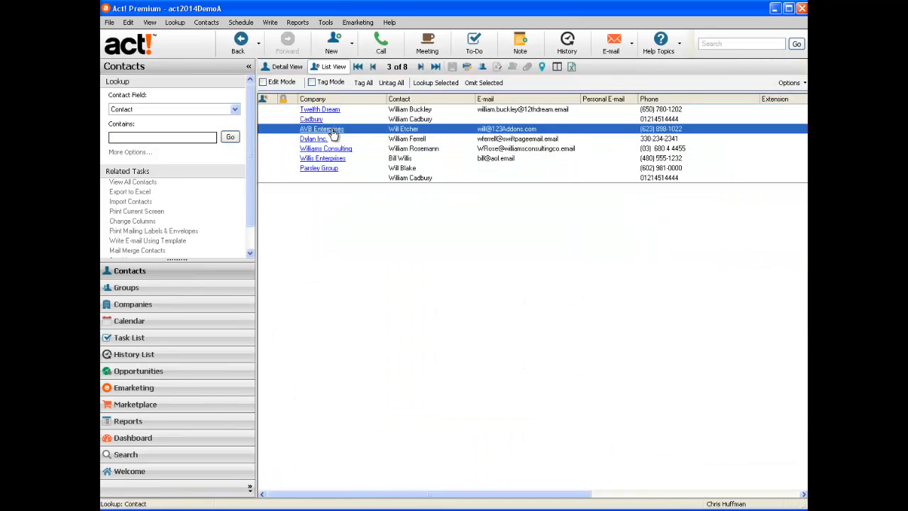
double_click(417, 131)
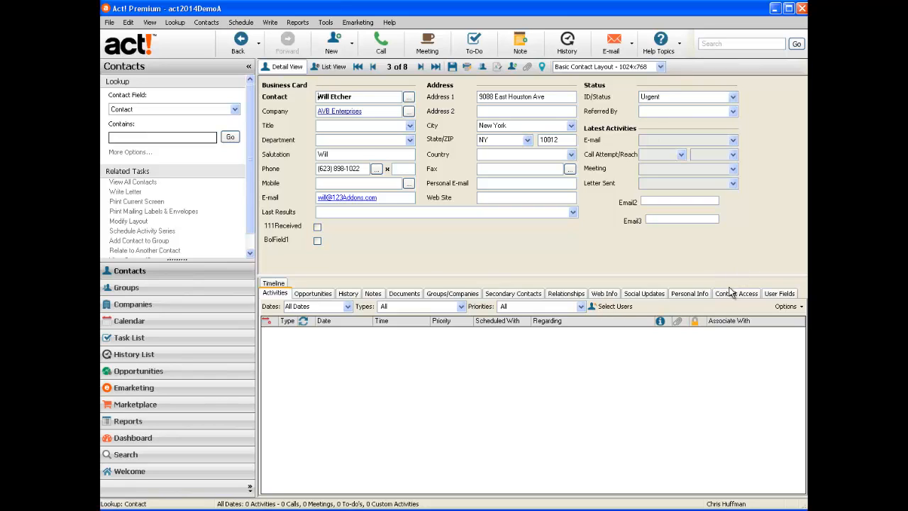
- View the contact's user fields, and open the linked AVB Enterprises company record
left_click(778, 293)
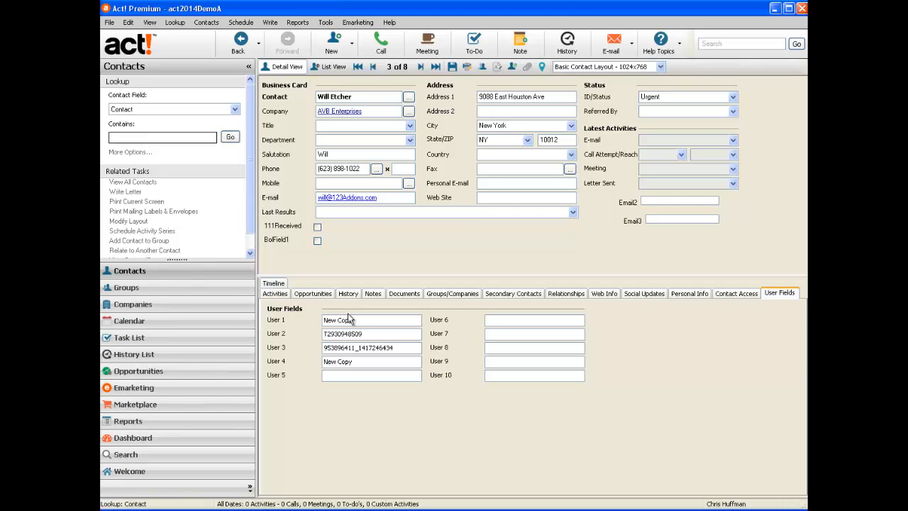
left_click(340, 113)
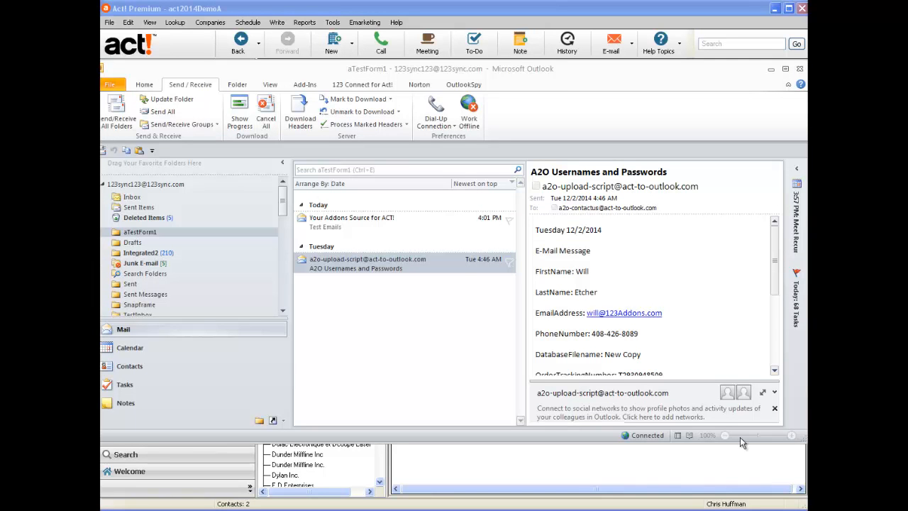
- Switch to Outlook, open the "Test Emails" message, and start creating or updating an Act! contact from it
left_click(385, 222)
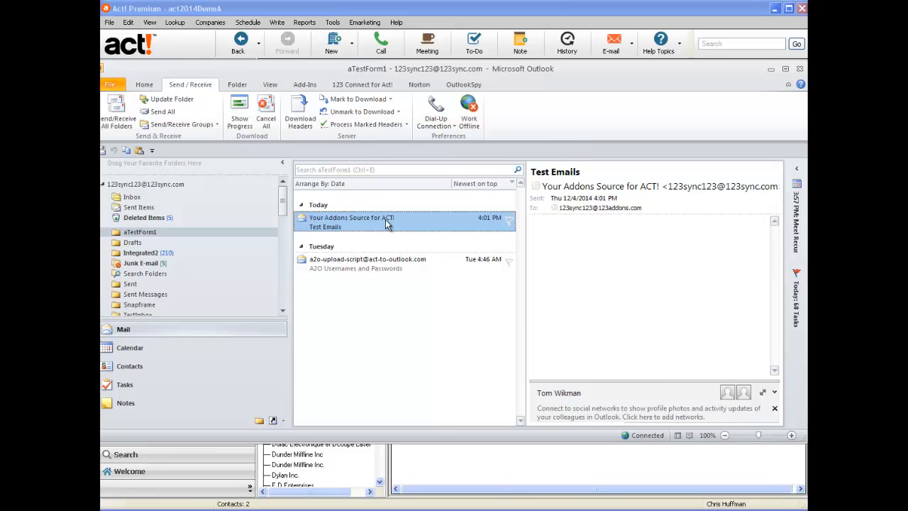
double_click(385, 220)
left_click(216, 81)
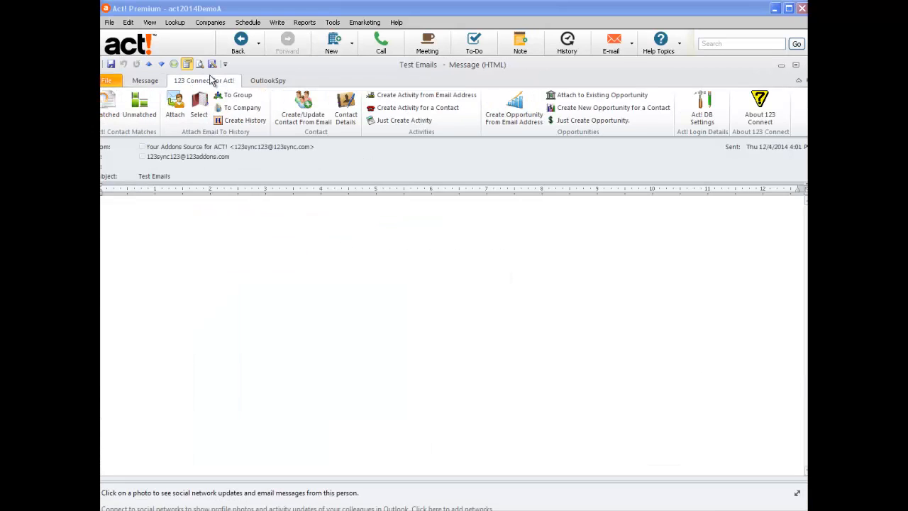
left_click(303, 112)
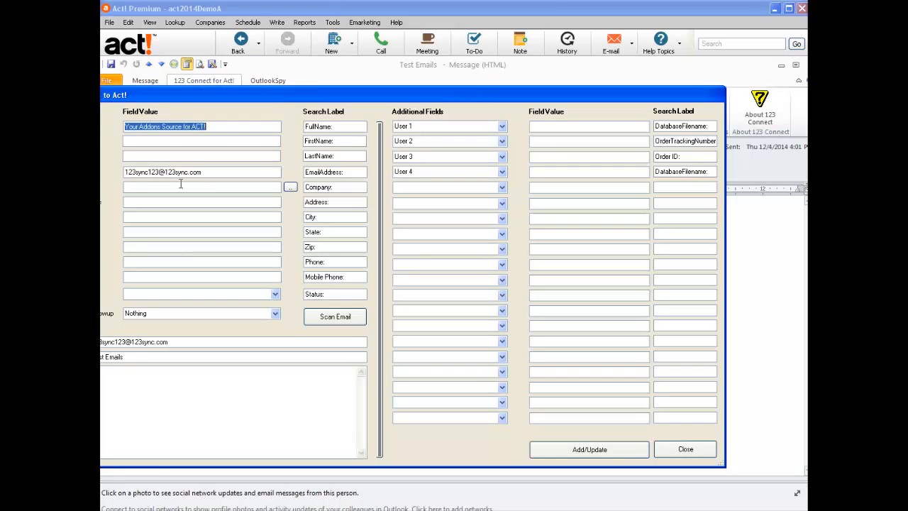
- Fill the company details from the existing E H Studios record and add the contact to Act!
left_click(290, 187)
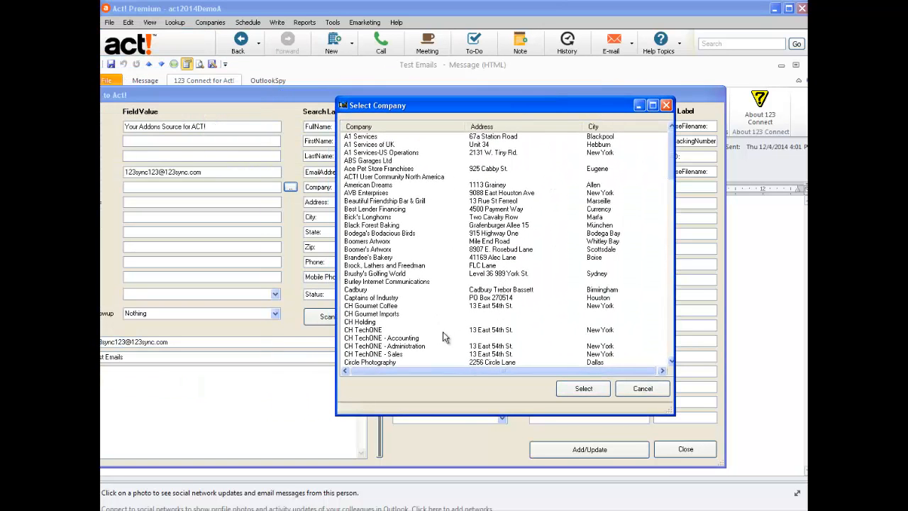
left_click(671, 354)
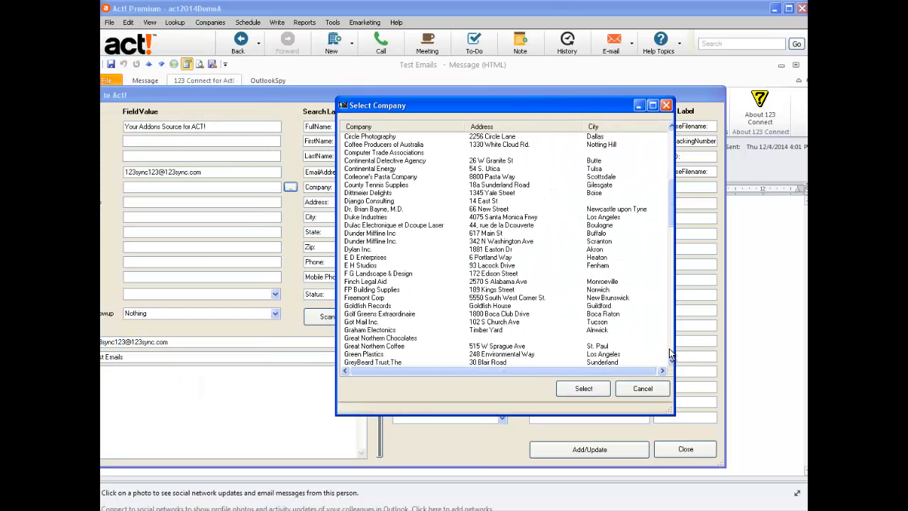
left_click(402, 266)
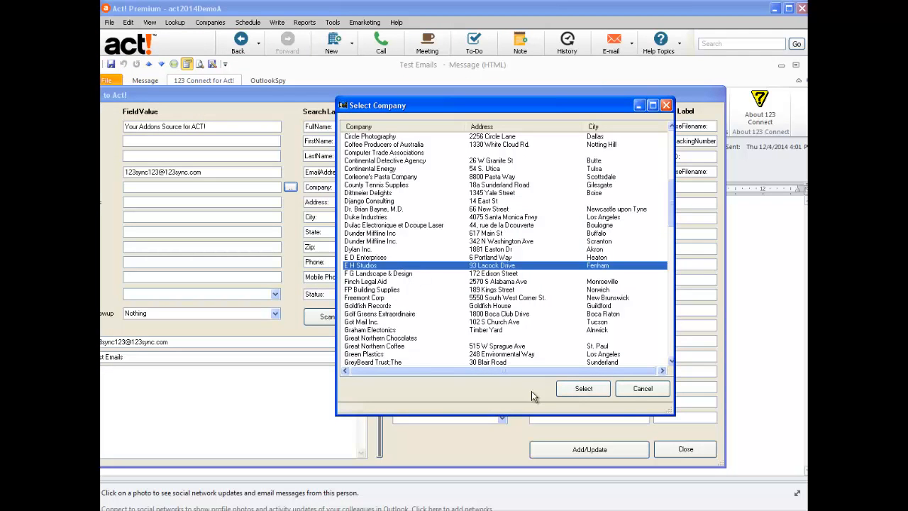
left_click(584, 387)
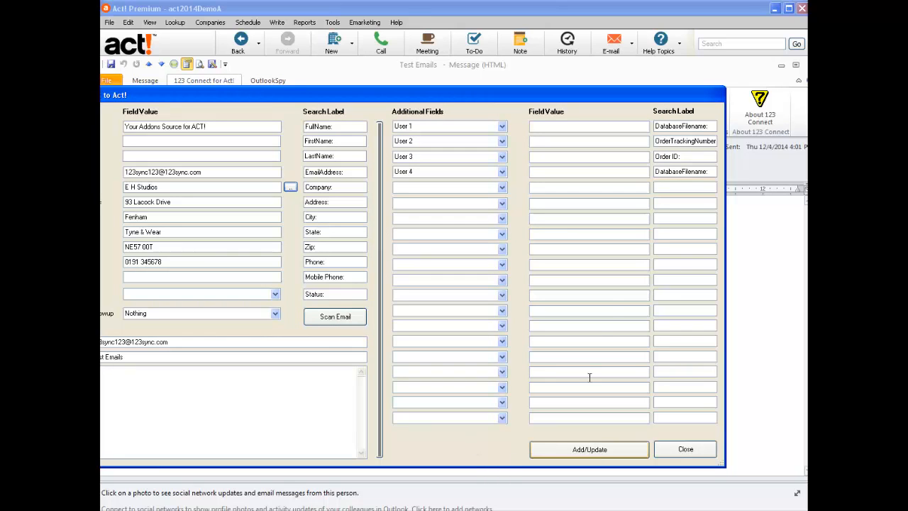
left_click(588, 452)
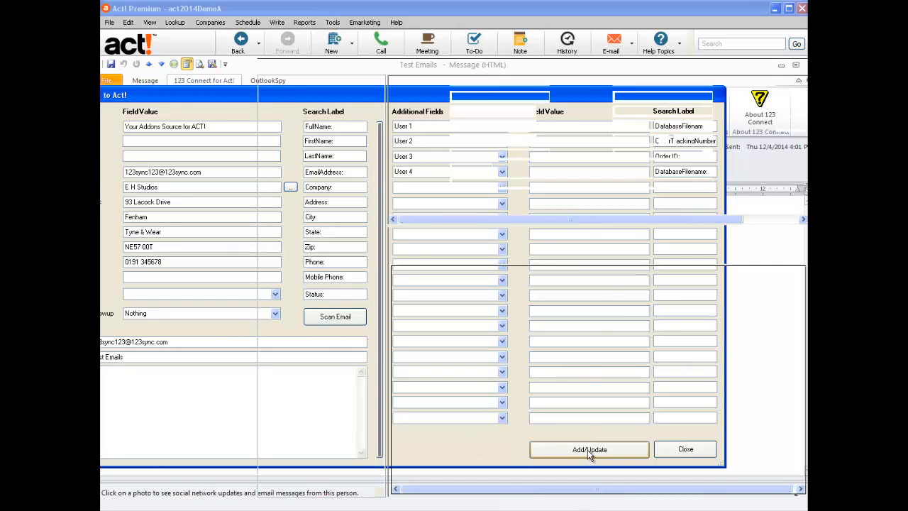
left_click(391, 312)
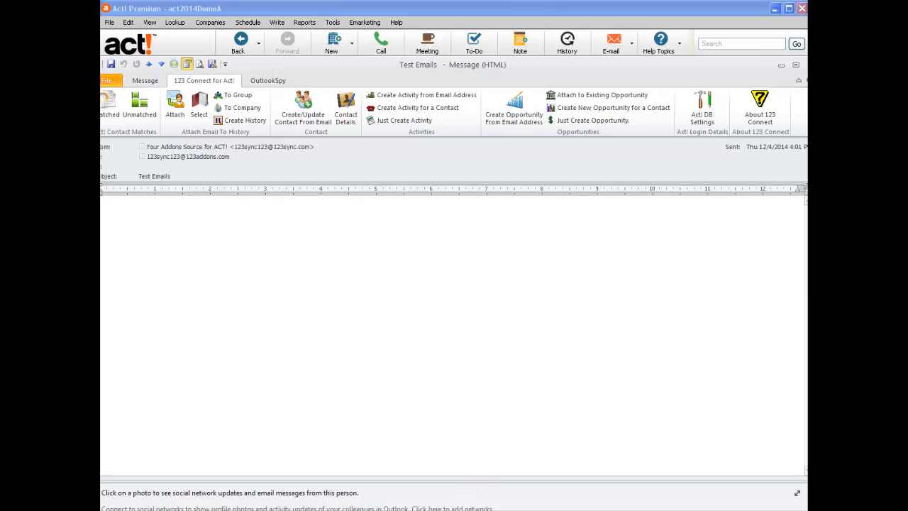
- Switch to Act!, view the E H Studios company record, and open its linked "Your Addons Source for ACT!" contact
key("alt+Tab")
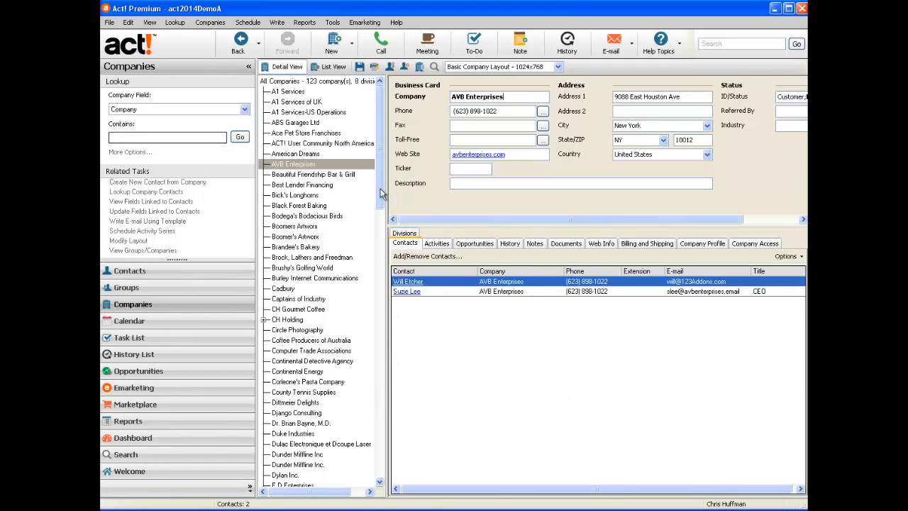
left_click_drag(381, 192, 373, 217)
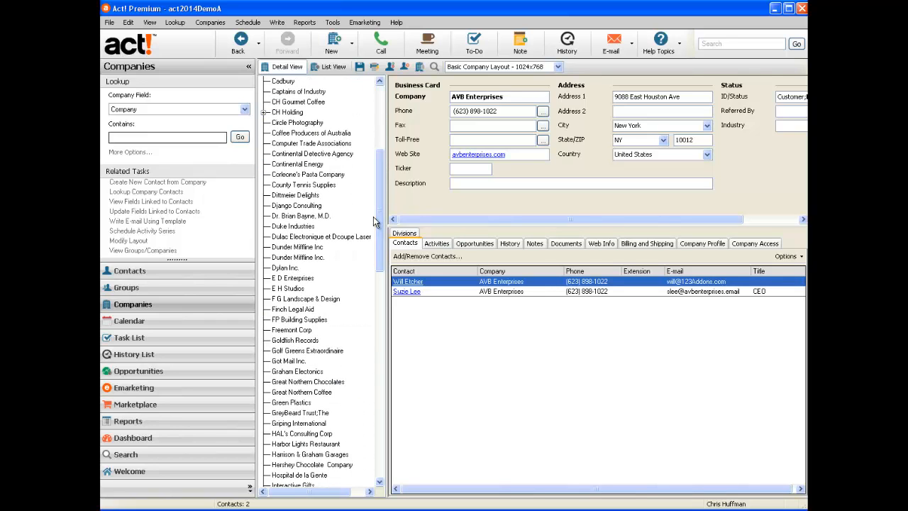
left_click(284, 289)
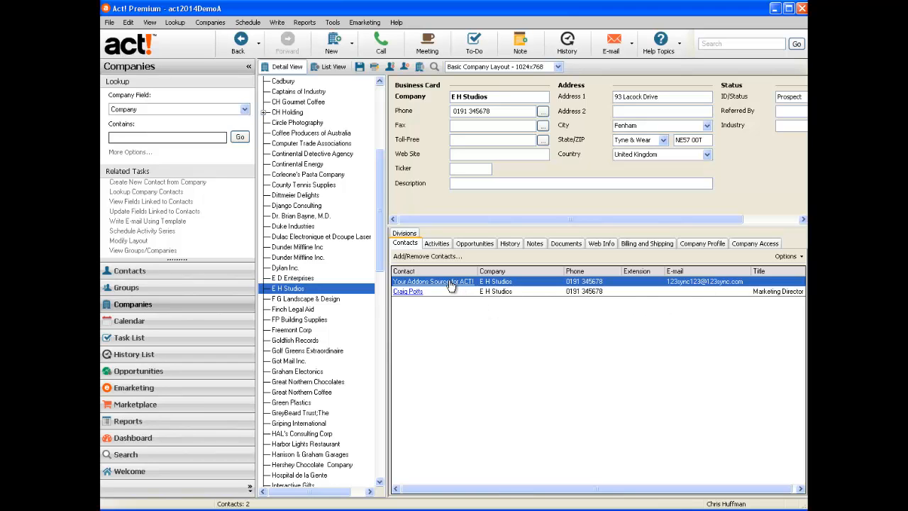
double_click(488, 283)
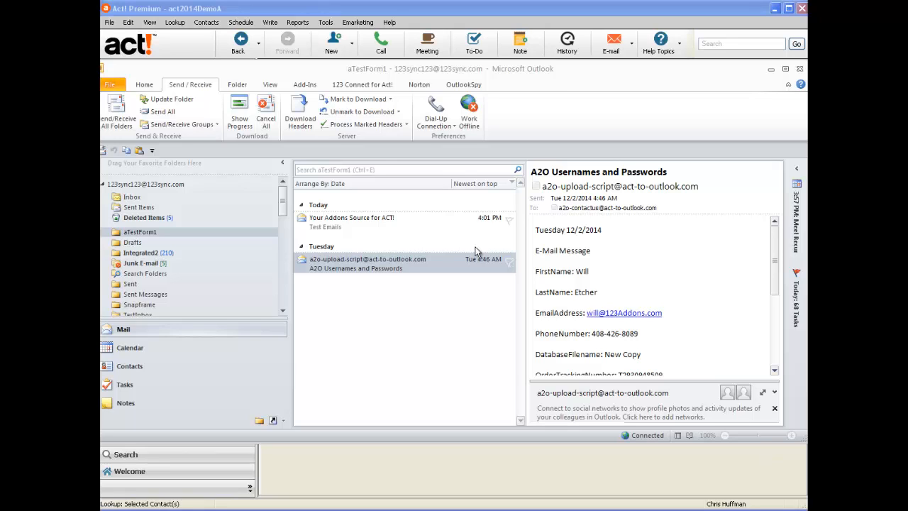
- In Outlook, open the "A2O Usernames and Passwords" message, start creating or updating an Act! contact from it, and scan the email for field values
double_click(372, 266)
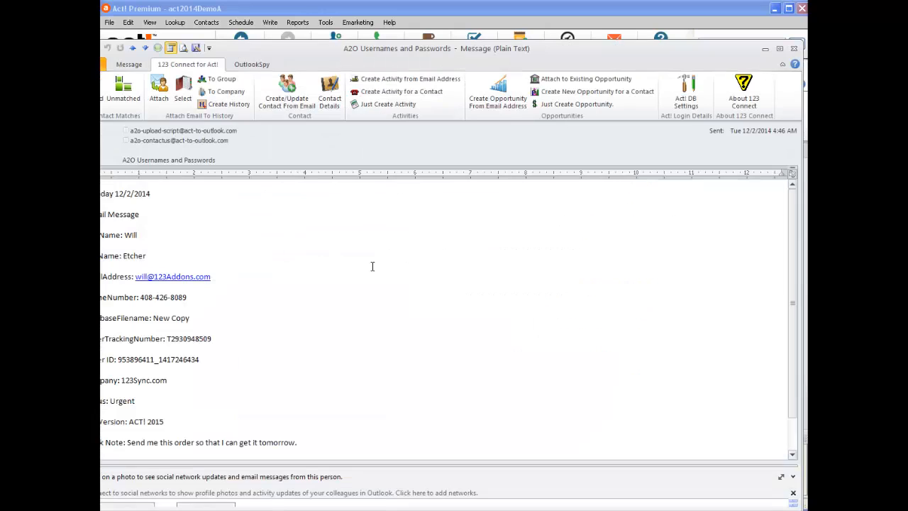
left_click_drag(374, 51, 403, 51)
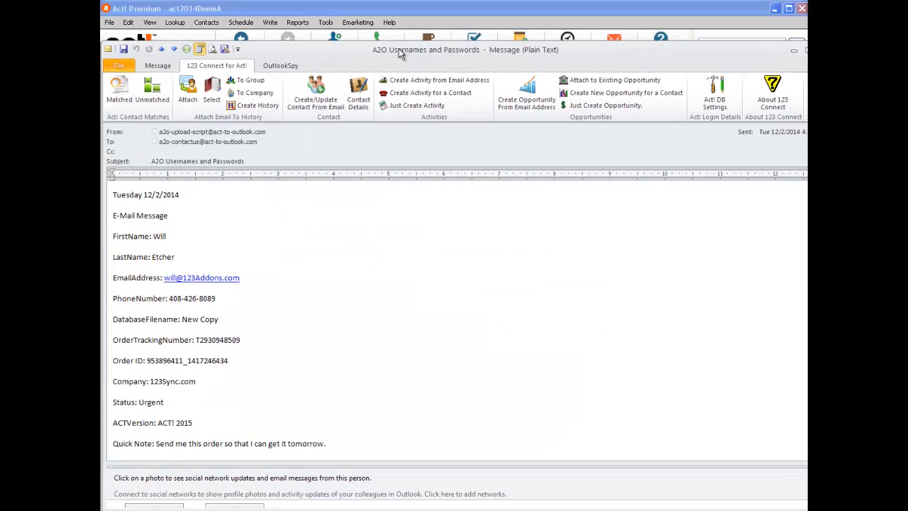
left_click(320, 96)
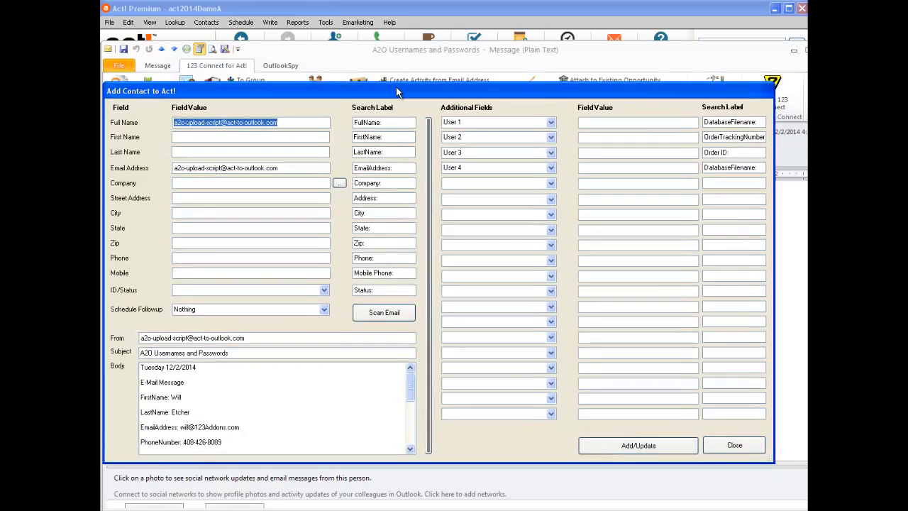
left_click(392, 298)
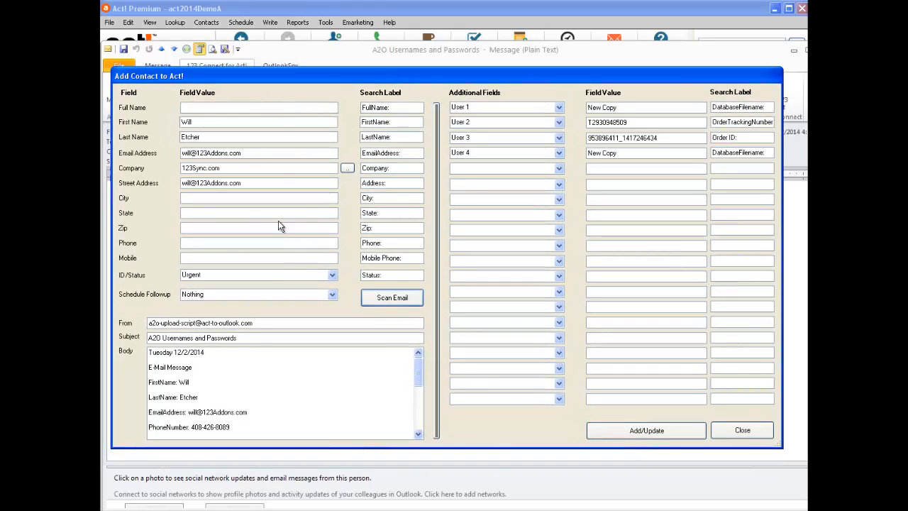
- Assign the phone number found in the email body to the contact's Phone field
left_click(201, 241)
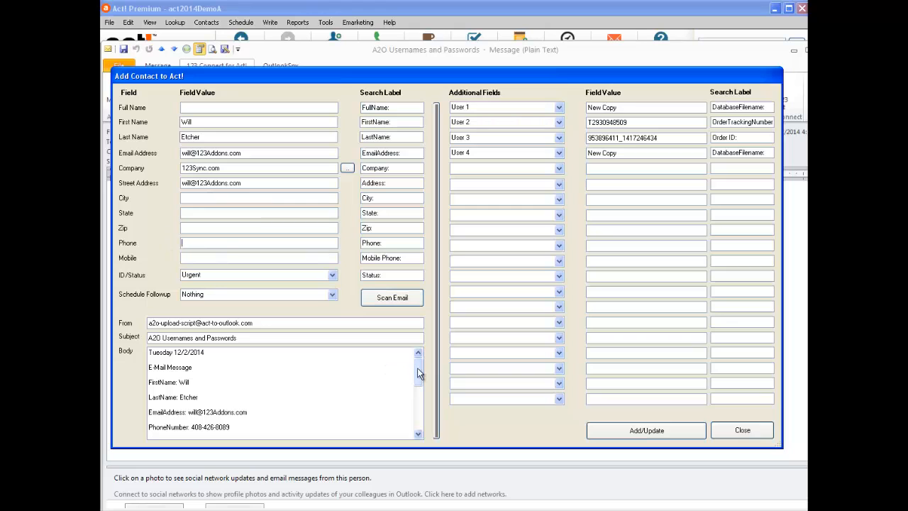
left_click_drag(419, 374, 421, 396)
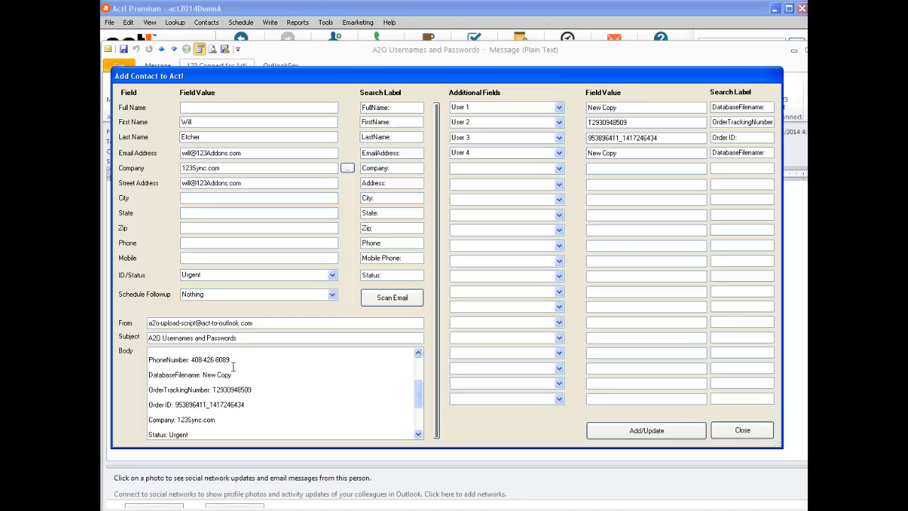
left_click_drag(230, 360, 191, 359)
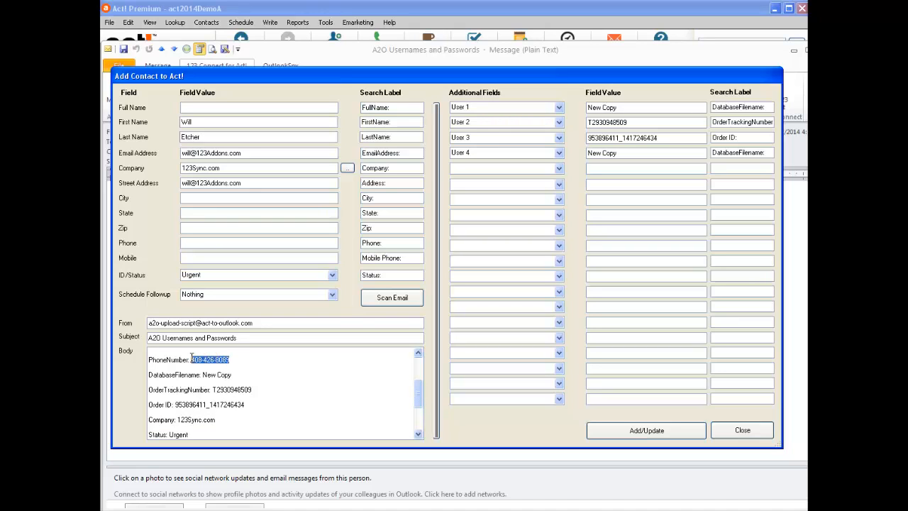
right_click(199, 360)
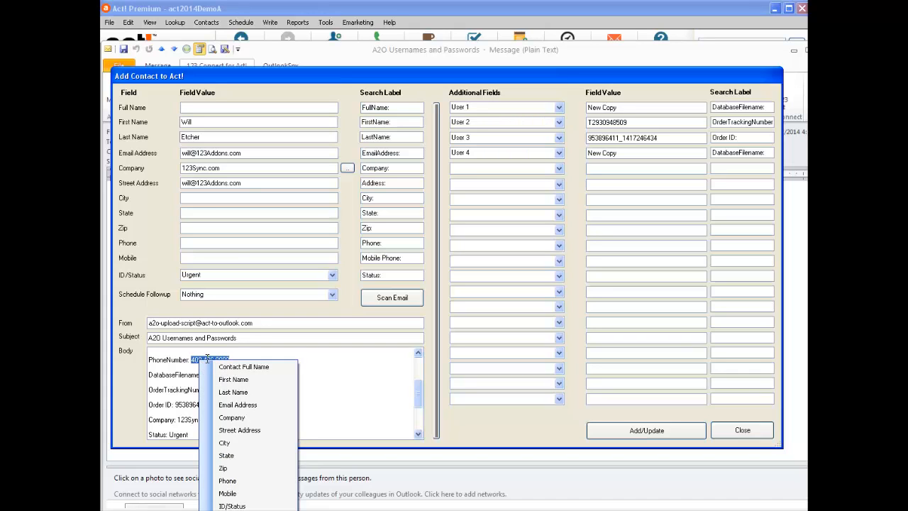
left_click(248, 482)
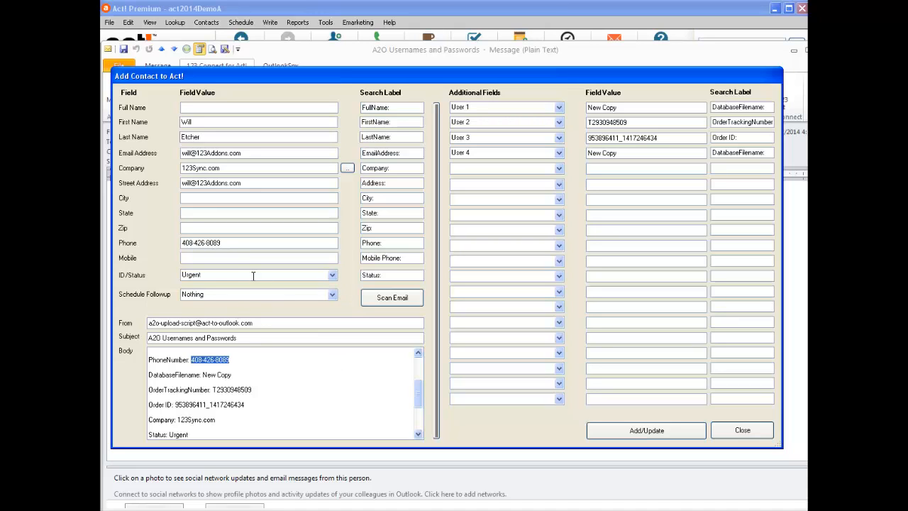
- Set the contact's ID/Status to Customer, submit the entry, and agree to update the existing Act! contact
left_click(332, 279)
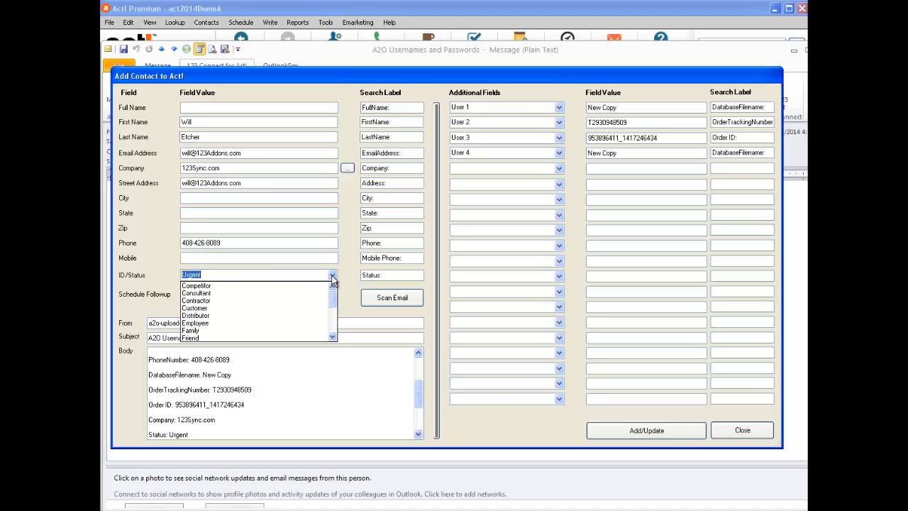
left_click(282, 310)
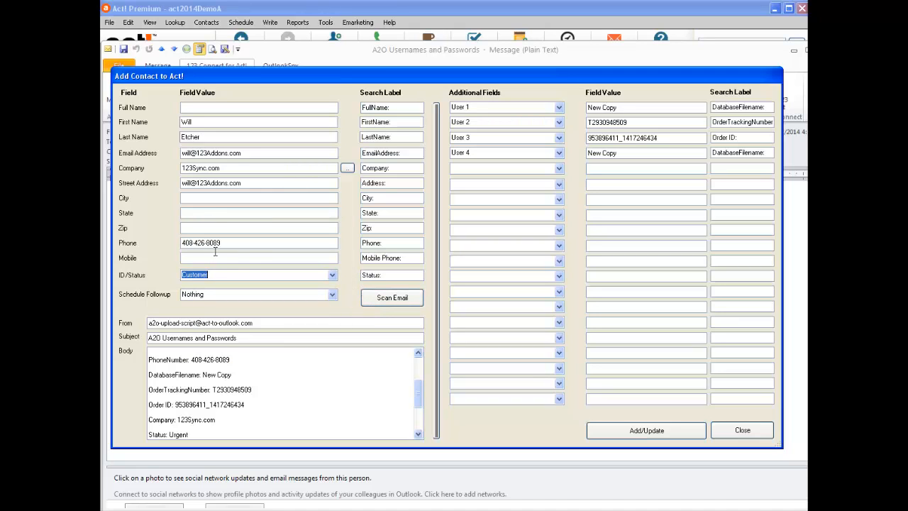
left_click(636, 429)
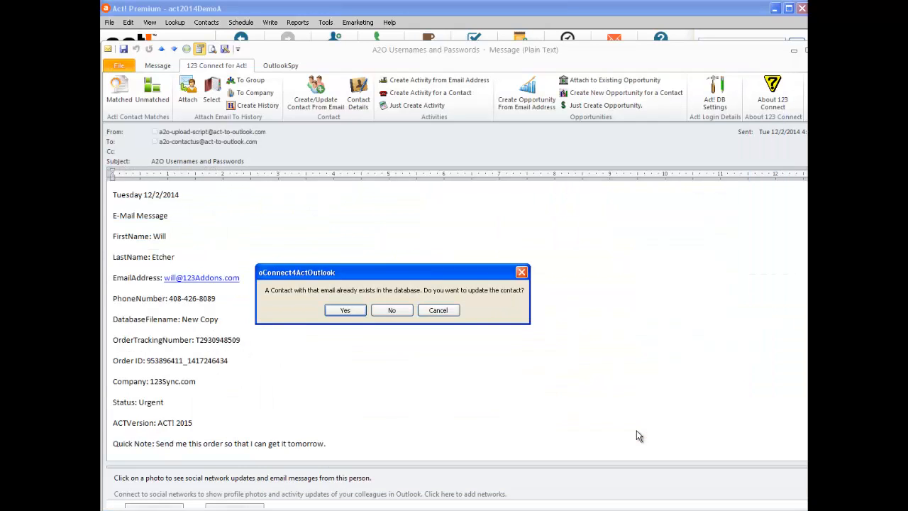
left_click(345, 311)
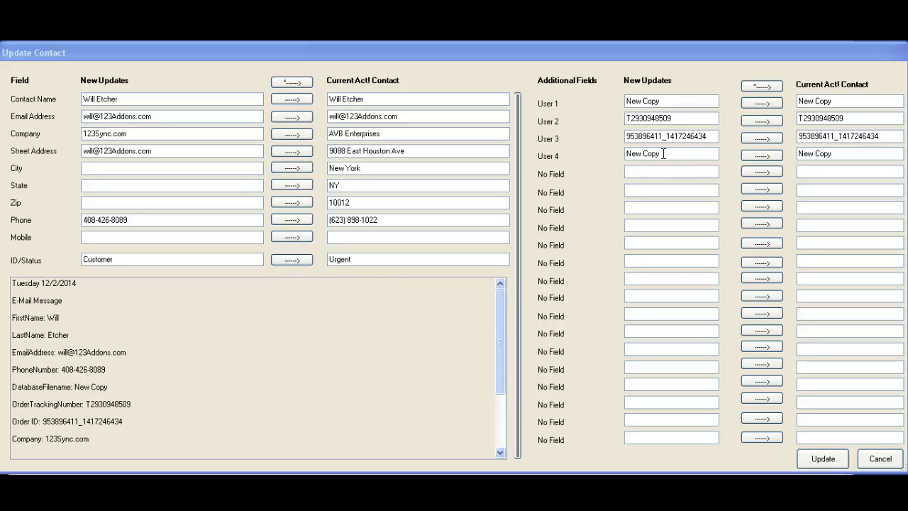
- Change the new User 4 value to "Old Backup" and transfer it to the current Act! contact
left_click_drag(663, 154, 628, 154)
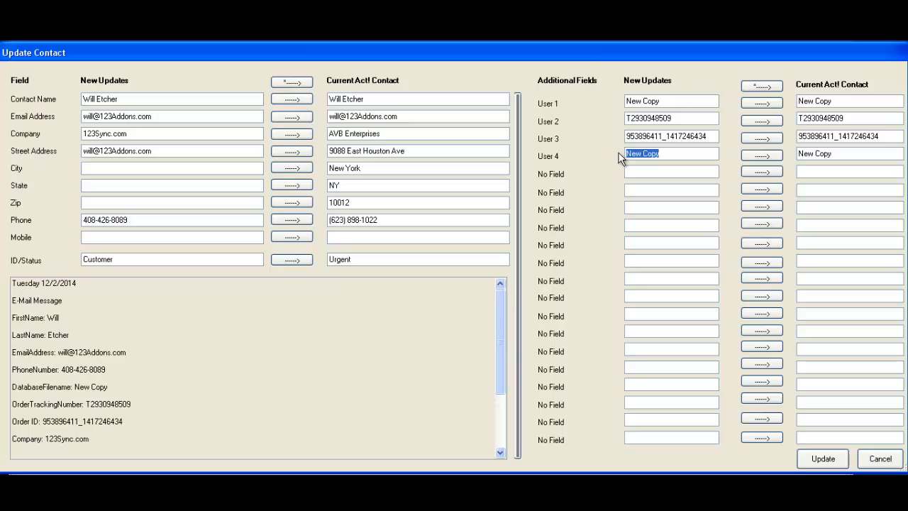
type("0")
type("ld ")
type("Backup")
left_click(750, 154)
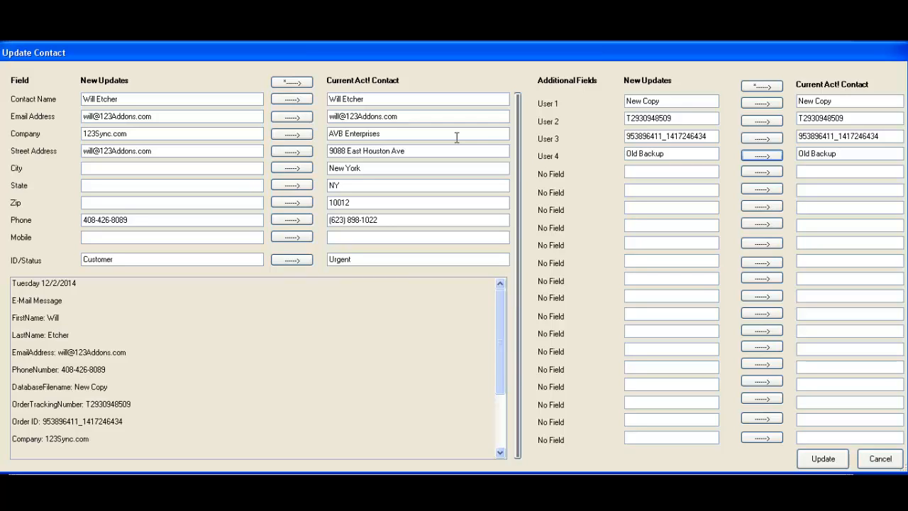
- Transfer the new phone number and the Customer ID/Status to the current Act! contact, and apply the update
left_click(283, 220)
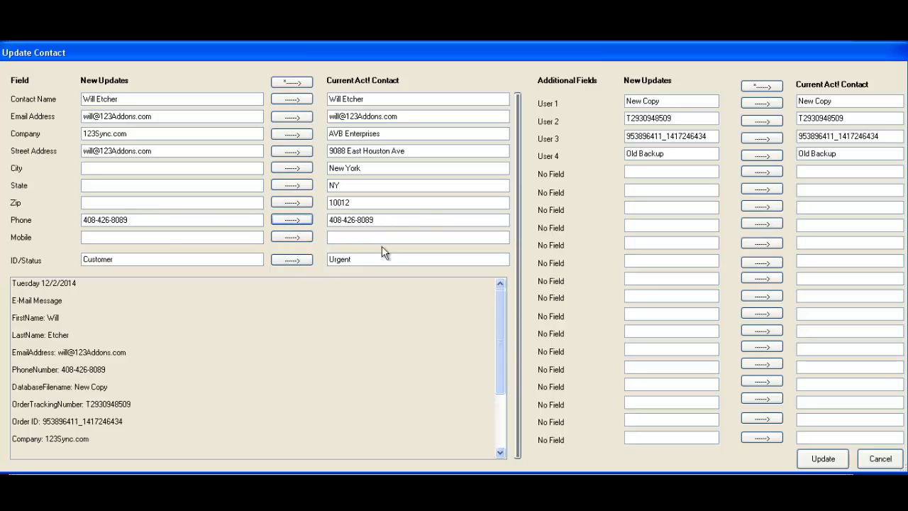
left_click(310, 260)
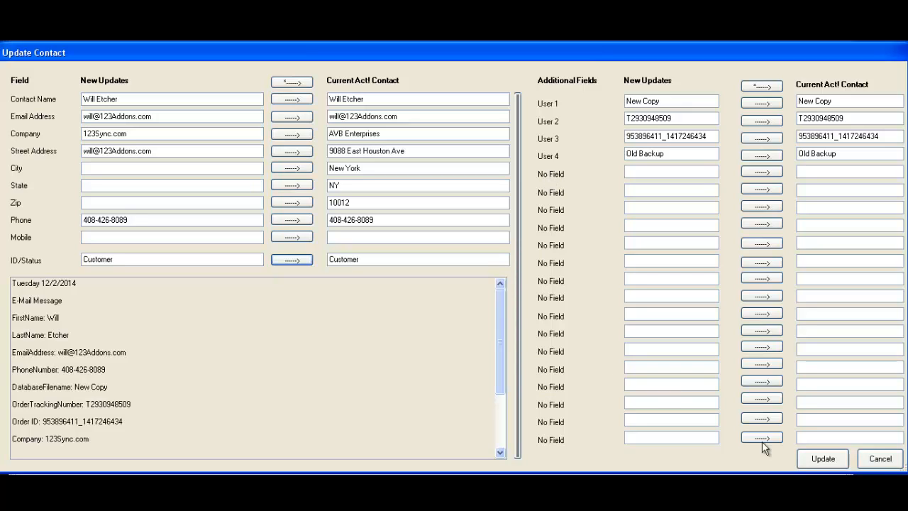
left_click(822, 460)
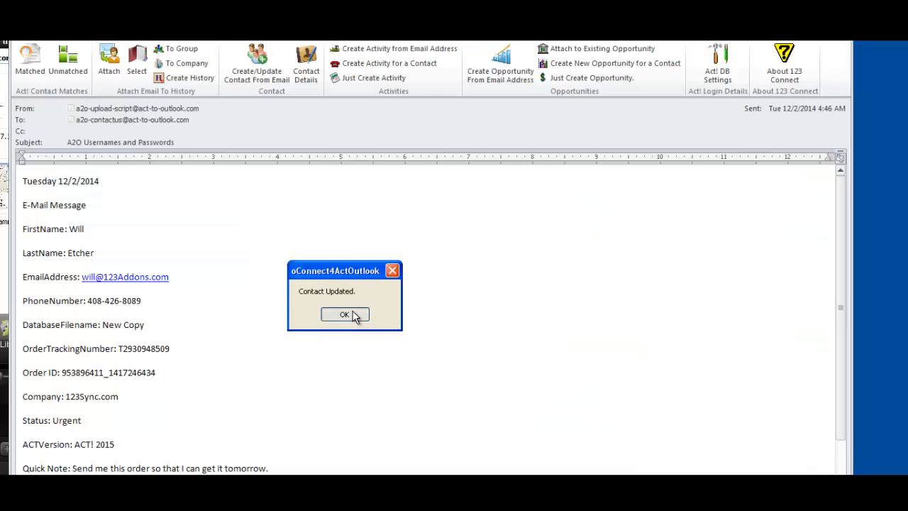
left_click(353, 313)
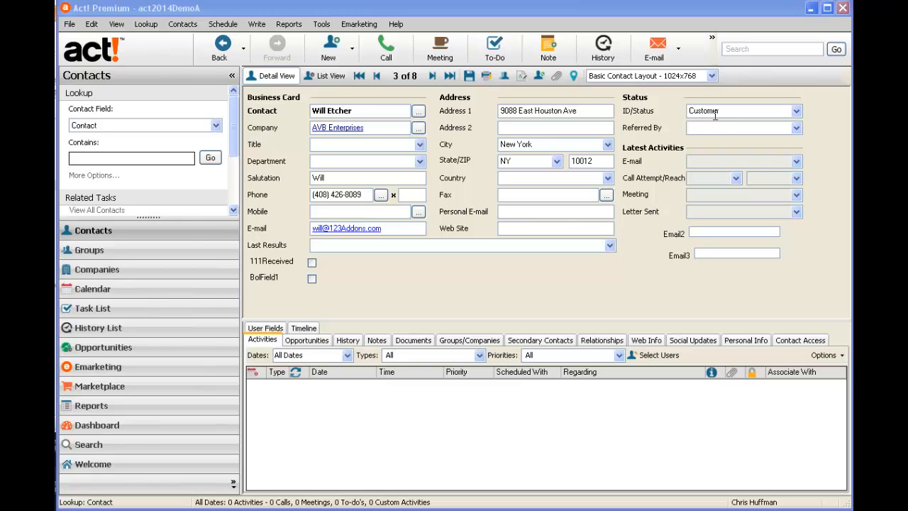
- Check the updated contact's ID/Status in Act! and view its user fields, especially User 4
left_click_drag(722, 110, 675, 108)
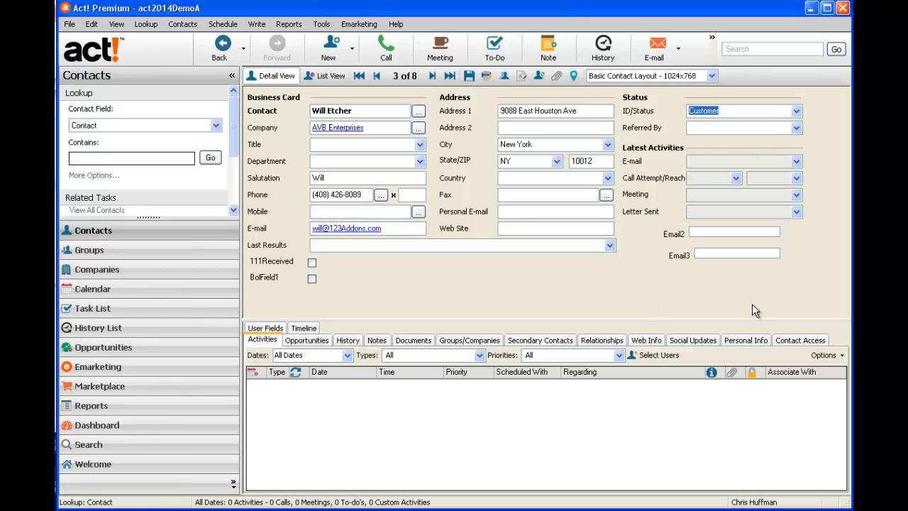
left_click(742, 339)
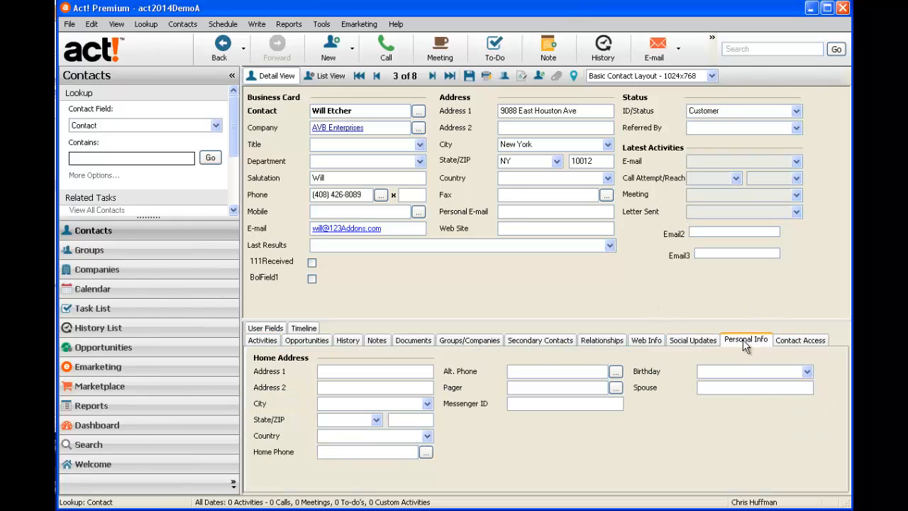
left_click(779, 341)
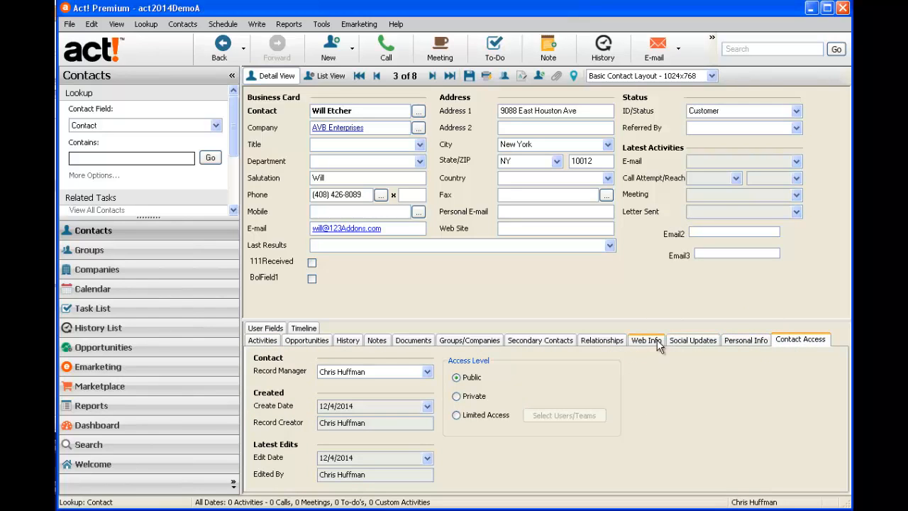
left_click(275, 328)
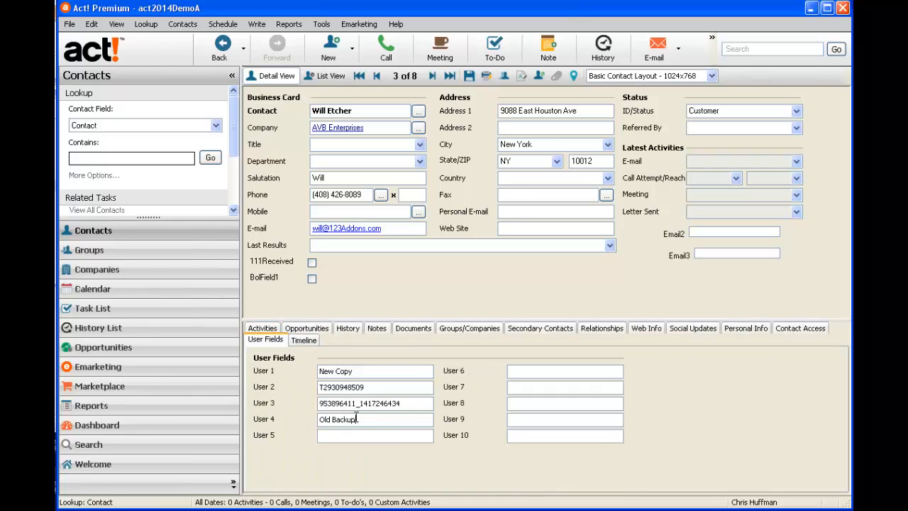
left_click_drag(358, 419, 317, 419)
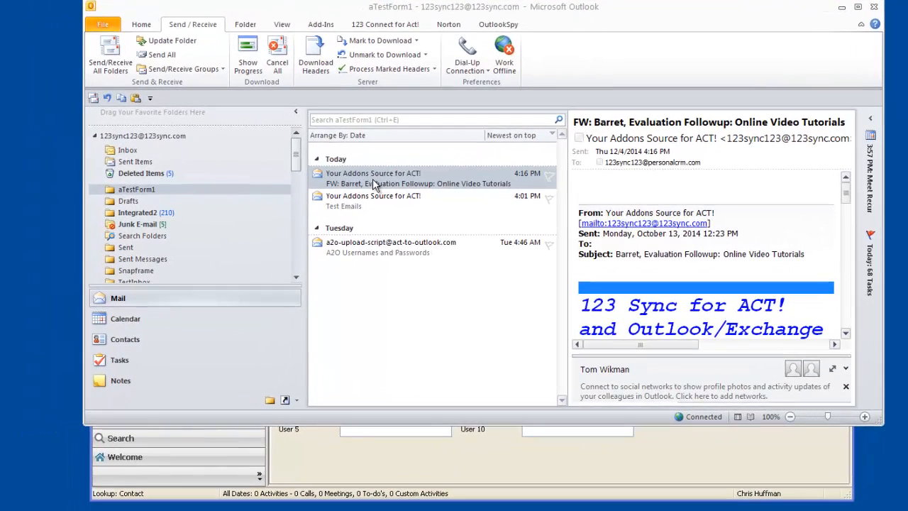
- Open the forwarded Online Video Tutorials email for editing and delete the original sender header block above the banner
left_click(318, 186)
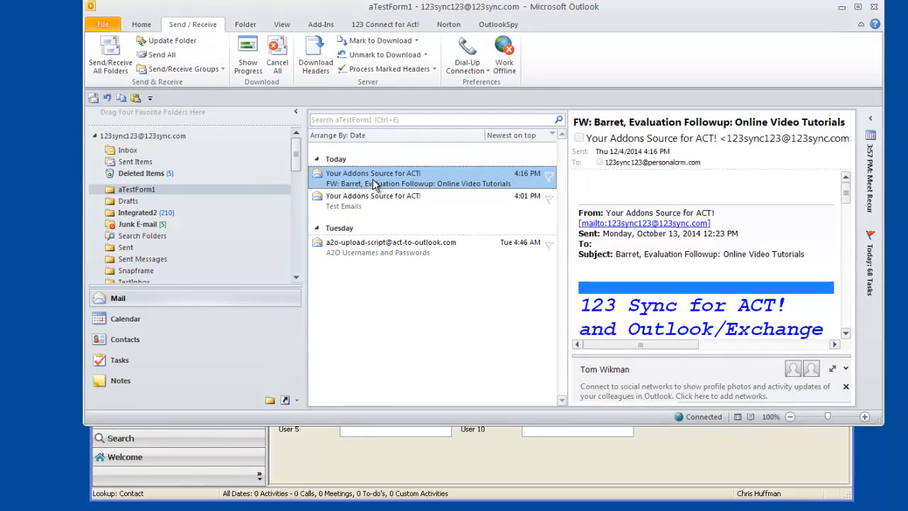
double_click(374, 184)
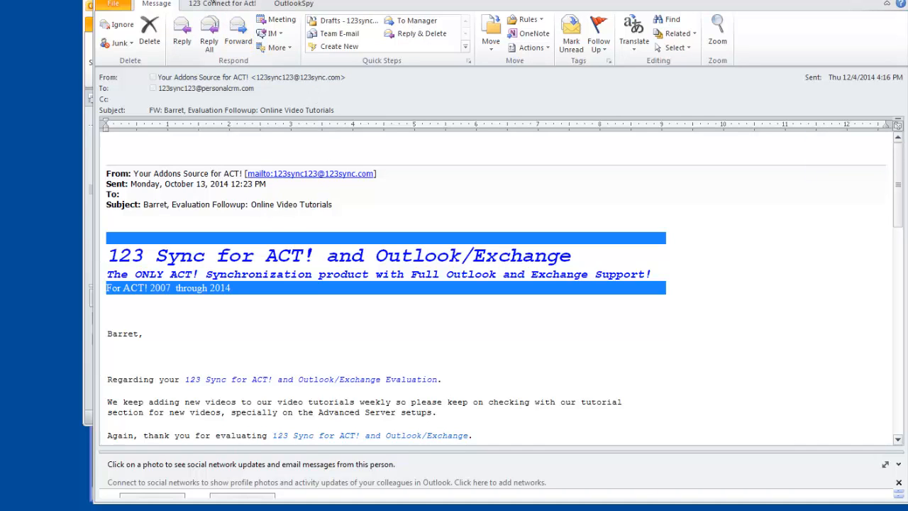
left_click(190, 1)
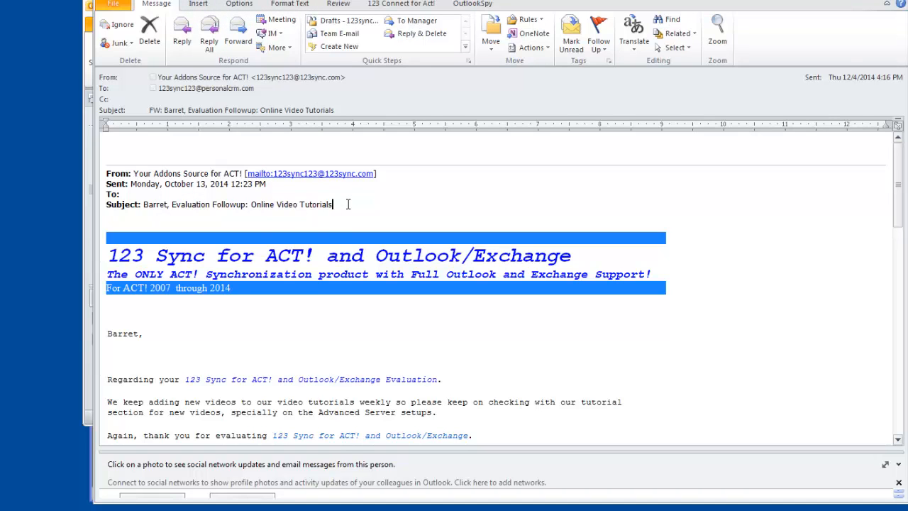
left_click_drag(348, 204, 114, 159)
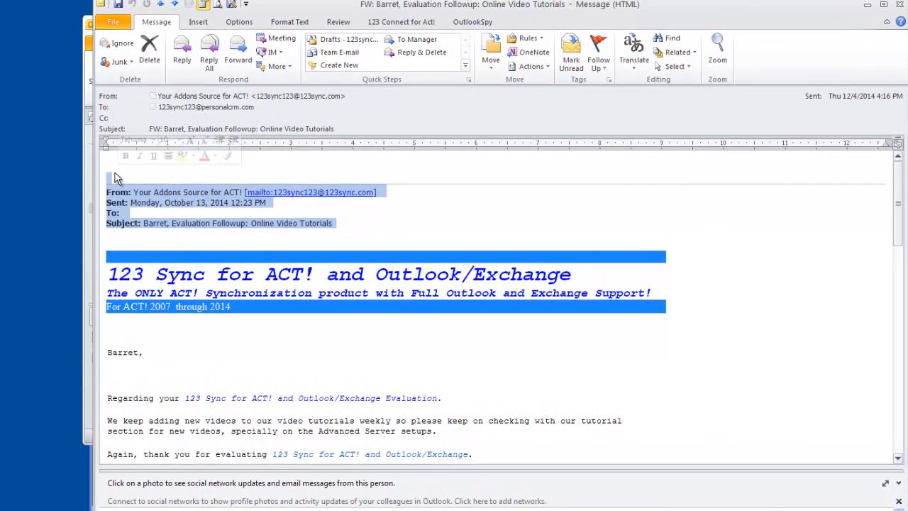
key("Delete")
key("Delete")
key("Delete")
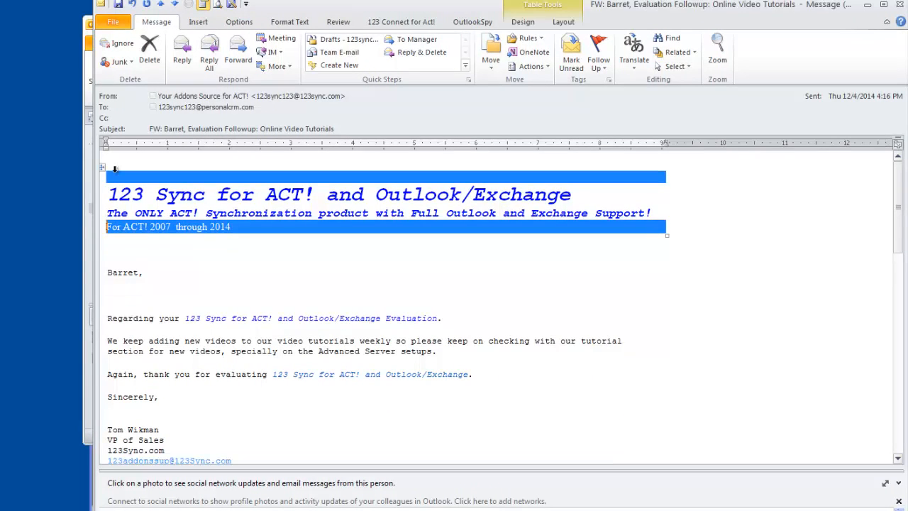
- Delete the greeting line with the recipient's first name and the blank line left above the message text
key("Up")
key("Up")
left_click_drag(149, 274, 130, 263)
key("Delete")
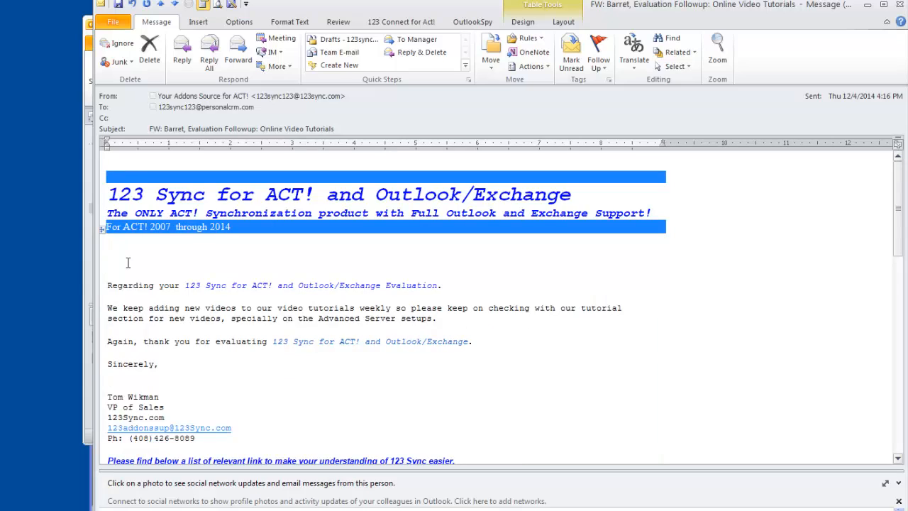
key("Delete")
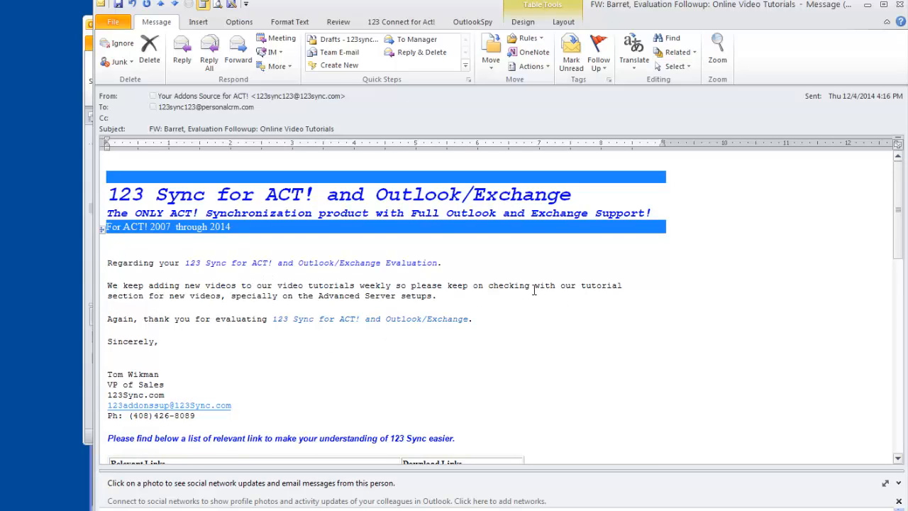
- Forward the cleaned-up email and delete the From/Sent/To/Subject block from the new message's body
left_click(383, 22)
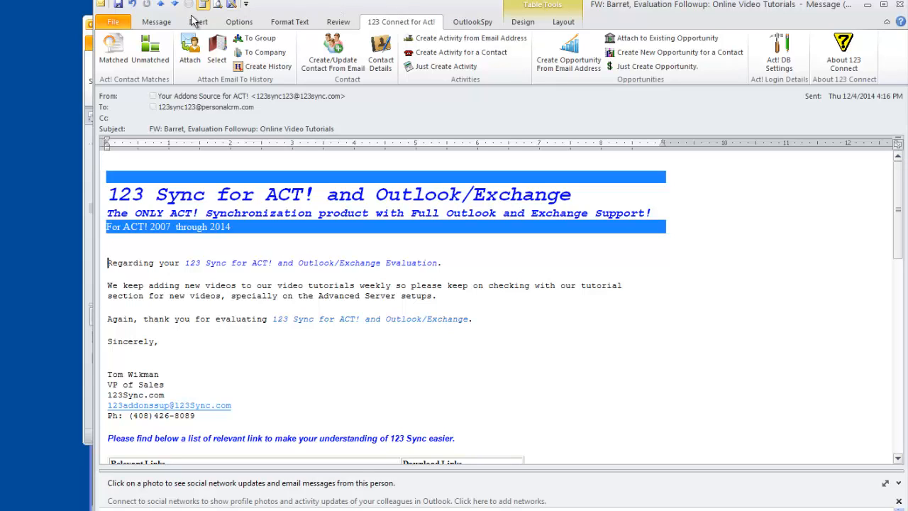
left_click(159, 23)
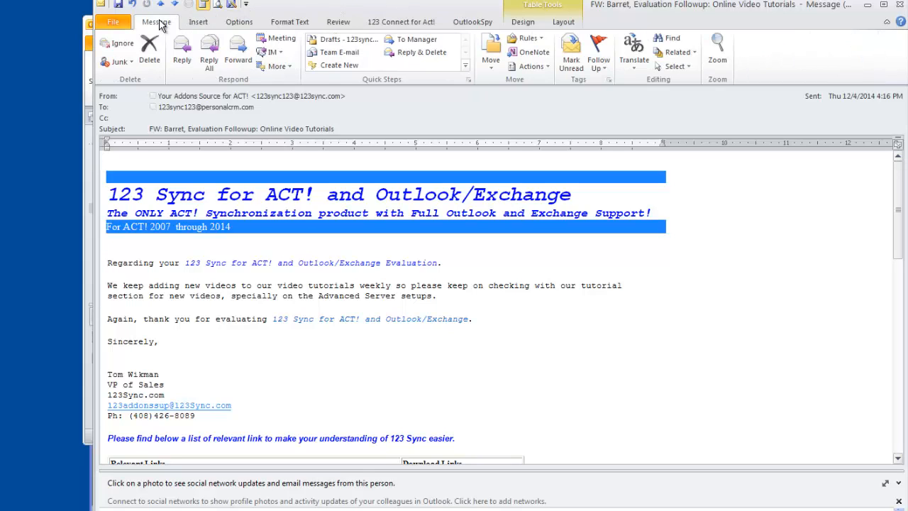
left_click(239, 55)
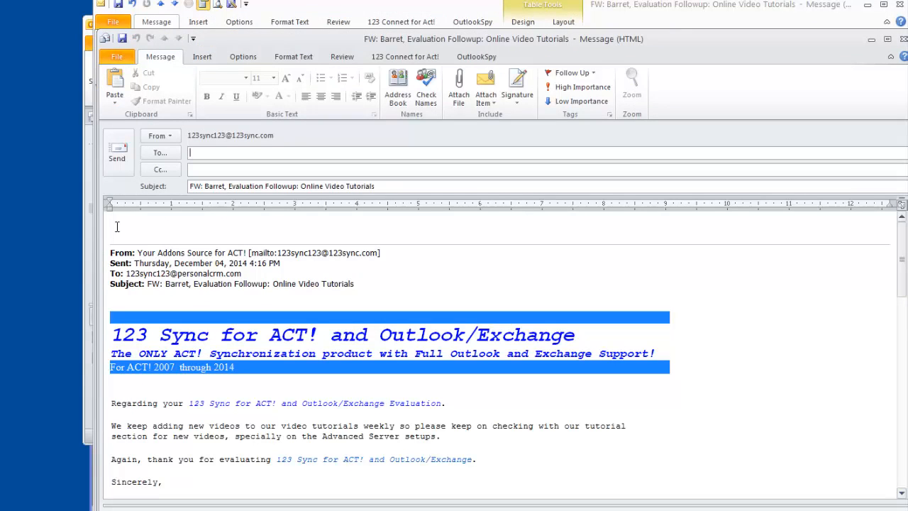
left_click_drag(119, 236, 390, 286)
key("Delete")
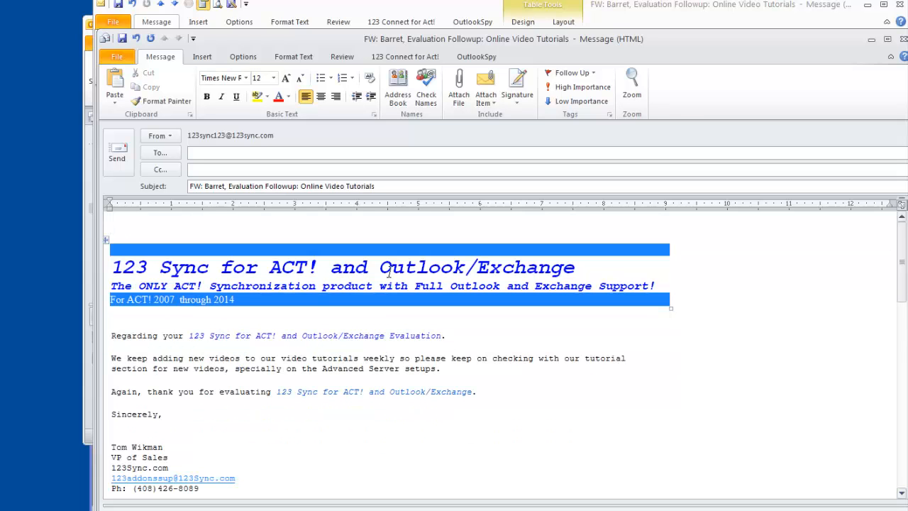
- Remove the "FW:" prefix and the recipient's first name from the subject, leaving "Evaluation Followup: Online Video Tutorials"
left_click(228, 186)
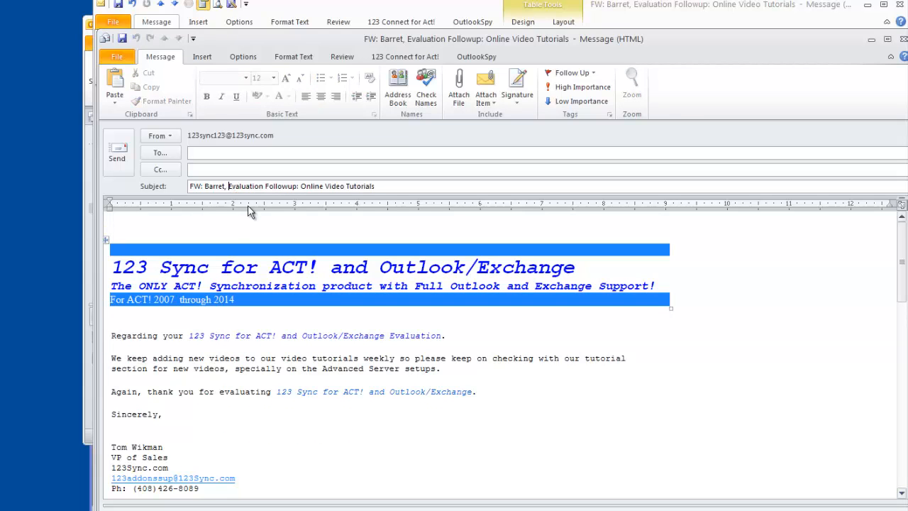
key("shift+Left")
key("shift+Left")
key("shift+Left")
key("shift+Left")
key("shift+Left")
key("shift+Left")
key("shift+Left")
key("shift+Left")
key("shift+Left")
key("shift+Left")
key("shift+Left")
key("shift+Left")
key("Delete")
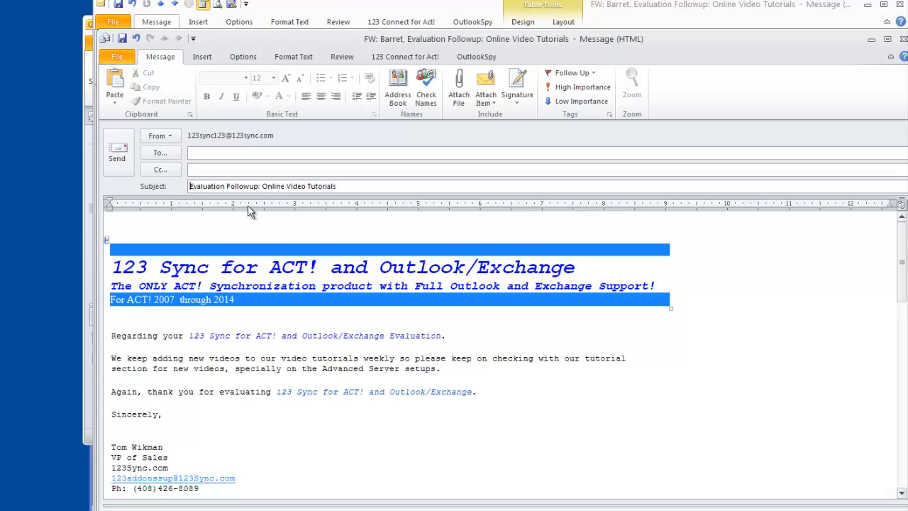
- Search the Act! address book for first name "A", and add the CH TechONE contact and the TechONE Seminar group as TO recipients
left_click(410, 57)
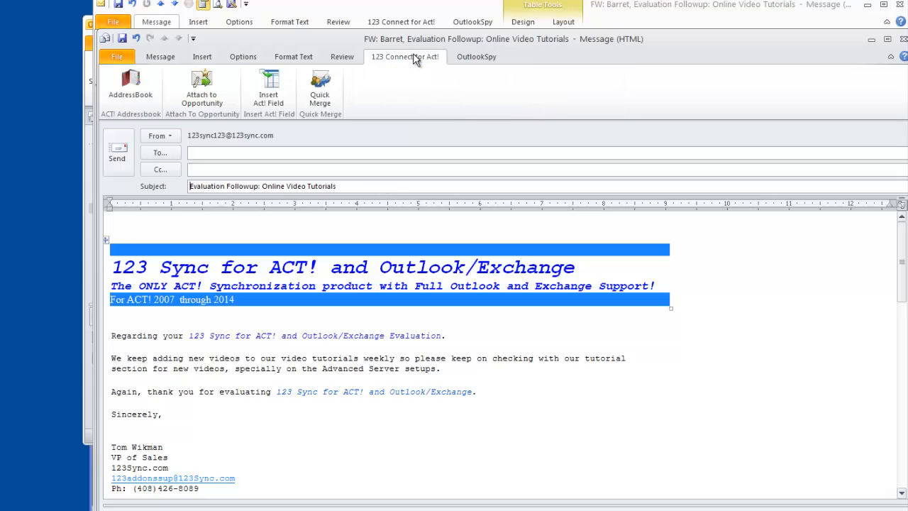
left_click(135, 85)
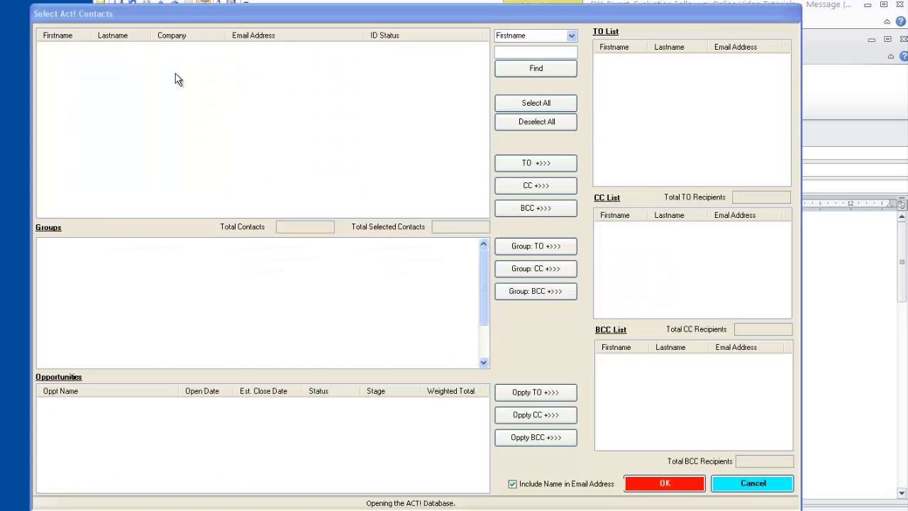
left_click_drag(182, 14, 199, 10)
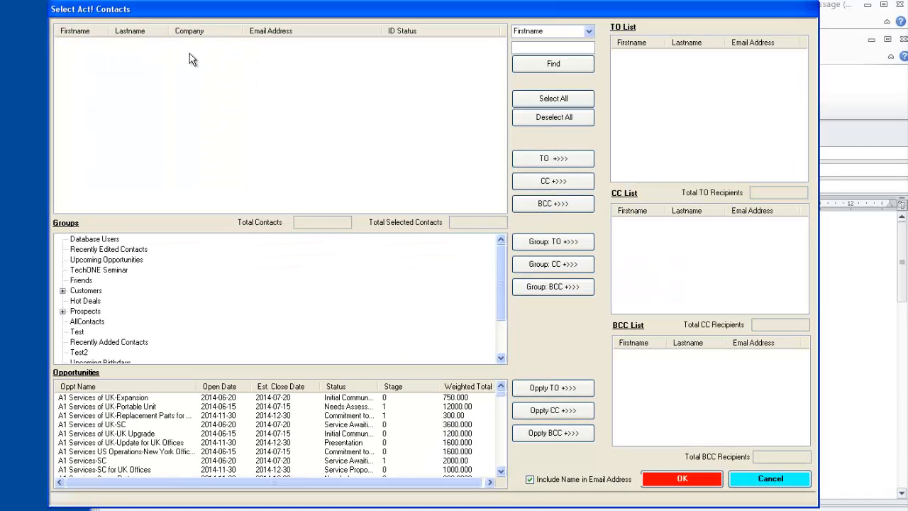
left_click(543, 65)
left_click(332, 61)
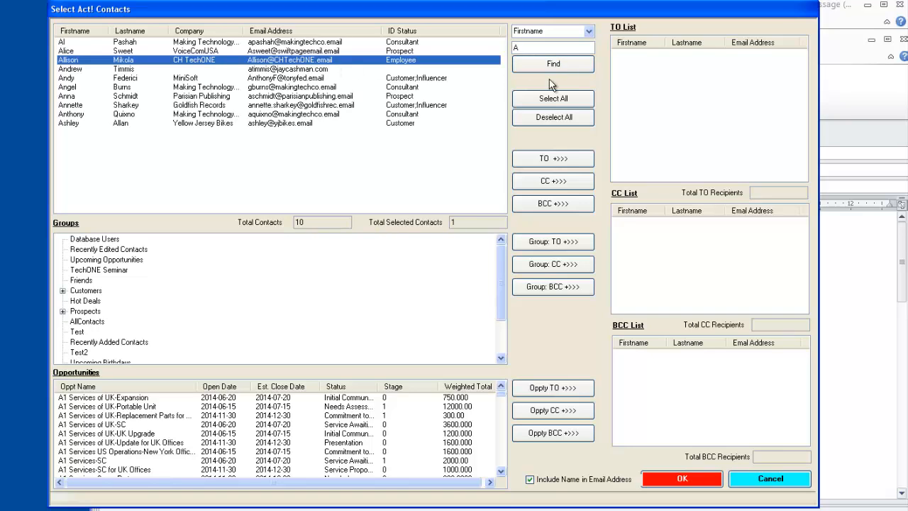
left_click(559, 161)
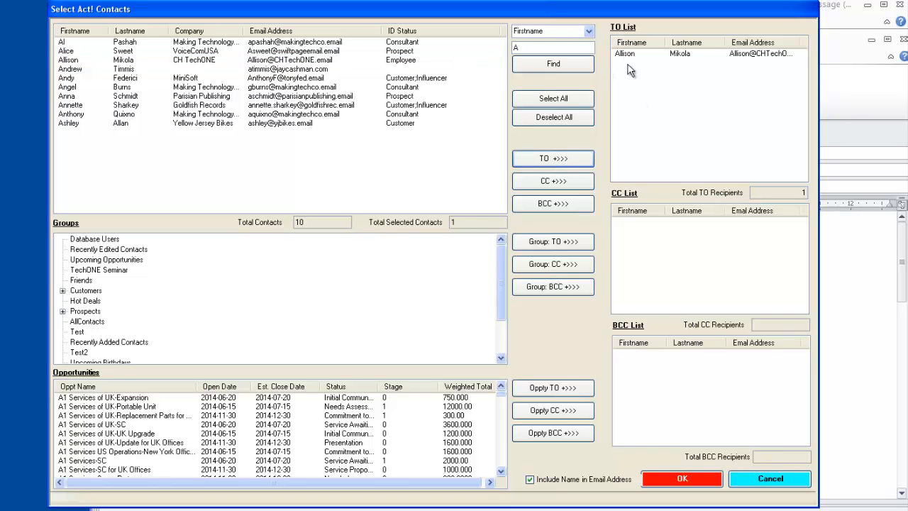
left_click(78, 271)
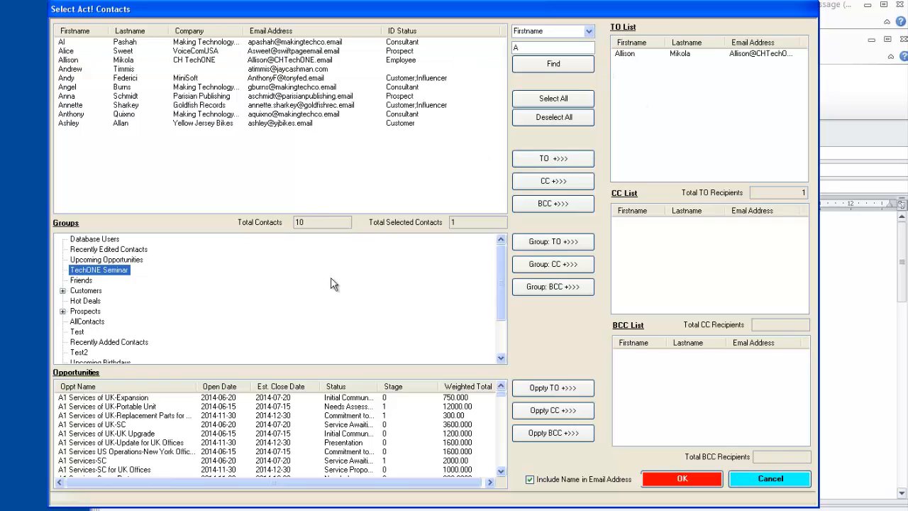
left_click(557, 242)
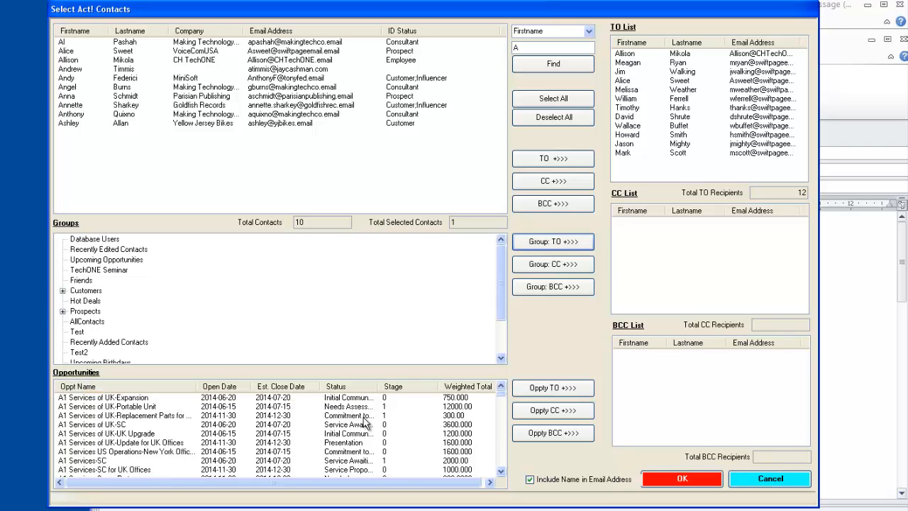
- Sort the opportunities by status, select those in Negotiation, and add their contacts as BCC recipients
left_click(358, 387)
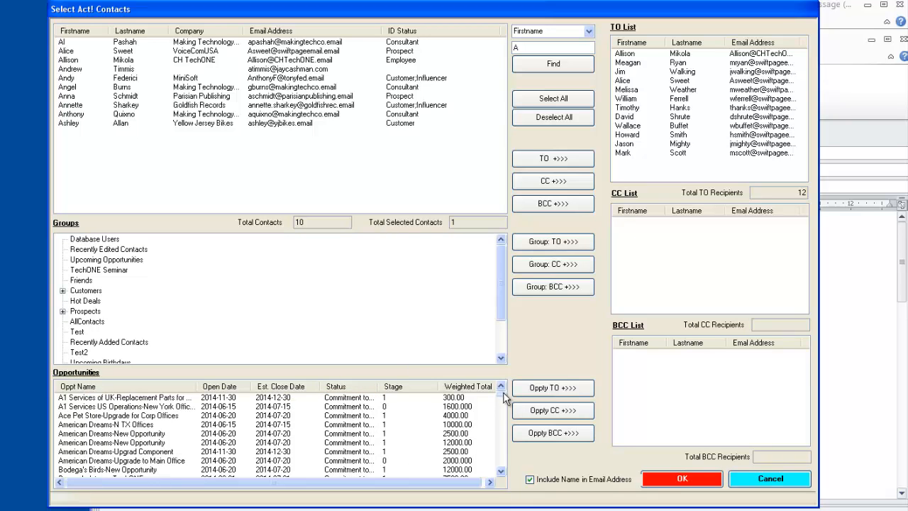
left_click_drag(502, 397, 503, 434)
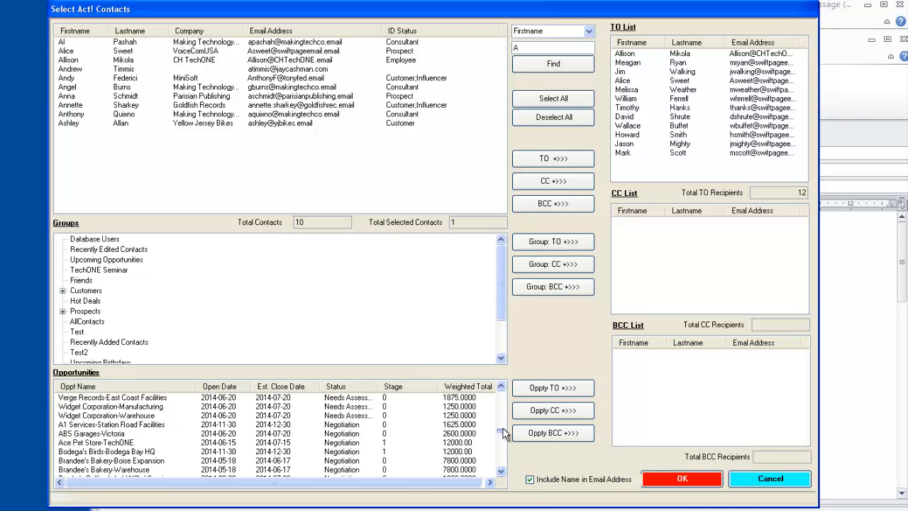
left_click(354, 427)
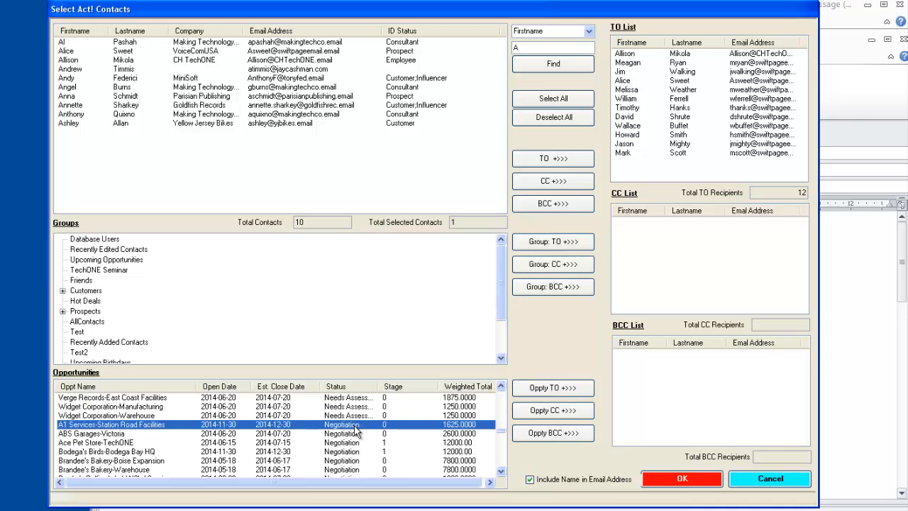
key("shift+Down")
key("shift+Down")
key("shift+Down")
key("shift+Down")
key("shift+Down")
key("shift+Down")
key("shift+Down")
key("shift+Down")
key("shift+Down")
key("shift+Down")
key("shift+Down")
key("shift+Down")
key("shift+Down")
key("shift+Down")
key("shift+Down")
key("shift+Down")
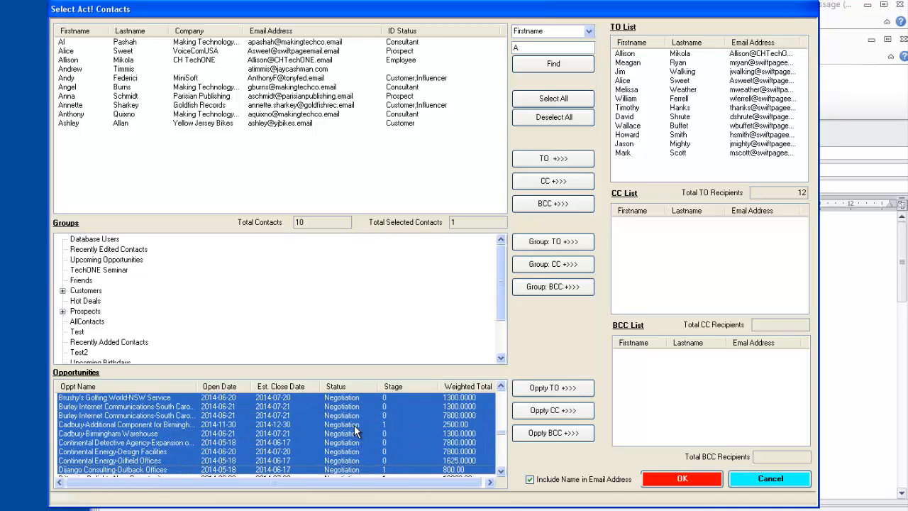
key("shift+Down")
key("shift+Down")
key("shift+Down")
key("shift+Down")
key("shift+Down")
key("shift+Down")
key("shift+Down")
key("shift+Down")
key("shift+Down")
key("shift+Down")
key("shift+Down")
key("shift+Down")
key("shift+Down")
key("shift+Down")
key("shift+Down")
key("shift+Down")
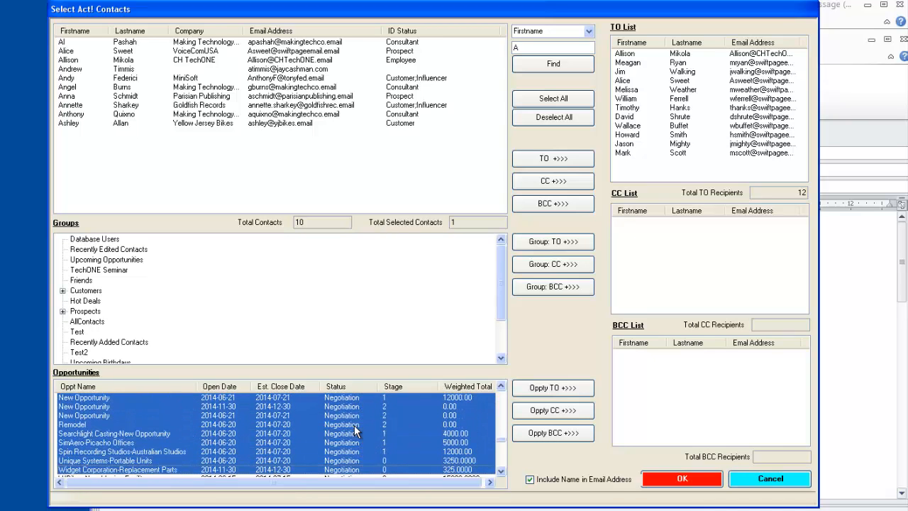
key("shift+Down")
key("shift+Down")
key("shift+Down")
key("shift+Down")
key("shift+Down")
key("shift+Down")
key("shift+Down")
key("shift+Down")
key("shift+Down")
key("shift+Down")
key("shift+Down")
key("shift+Down")
key("shift+Down")
key("shift+Down")
key("shift+Down")
key("shift+Down")
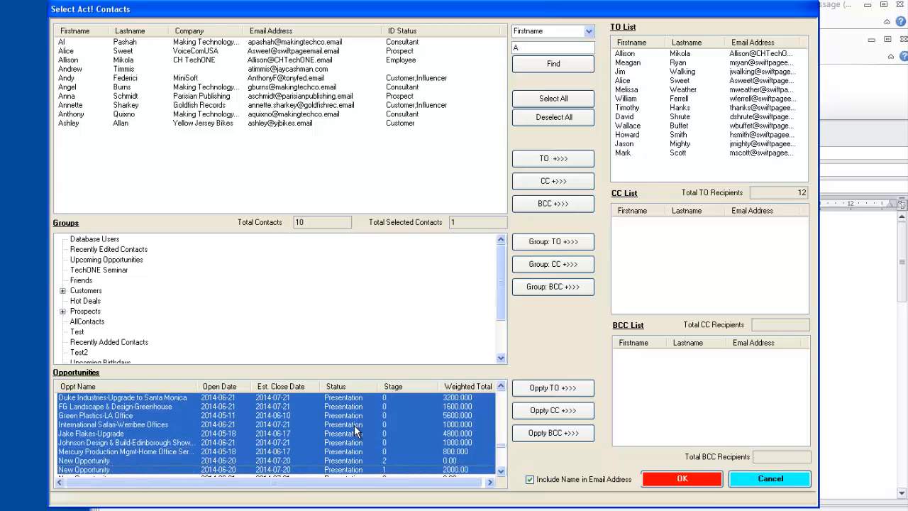
key("shift+Down")
key("shift+Down")
key("shift+Down")
key("shift+Down")
key("shift+Down")
key("shift+Down")
key("shift+Down")
key("shift+Up")
key("shift+Up")
key("shift+Up")
key("shift+Up")
key("shift+Up")
key("shift+Up")
key("shift+Up")
key("shift+Up")
key("shift+Up")
key("shift+Up")
key("shift+Up")
key("shift+Up")
key("shift+Up")
key("shift+Up")
key("shift+Up")
key("shift+Up")
key("shift+Up")
key("shift+Up")
key("shift+Up")
key("shift+Up")
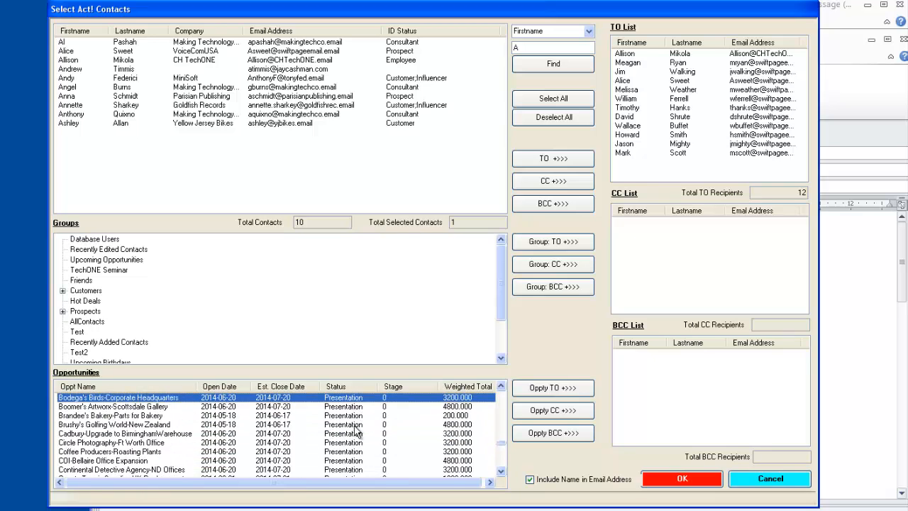
key("shift+Up")
key("shift+Up")
key("shift+Up")
key("shift+Up")
key("shift+Up")
key("shift+Up")
key("shift+Up")
key("shift+Up")
key("shift+Up")
key("shift+Up")
key("shift+Down")
key("shift+Down")
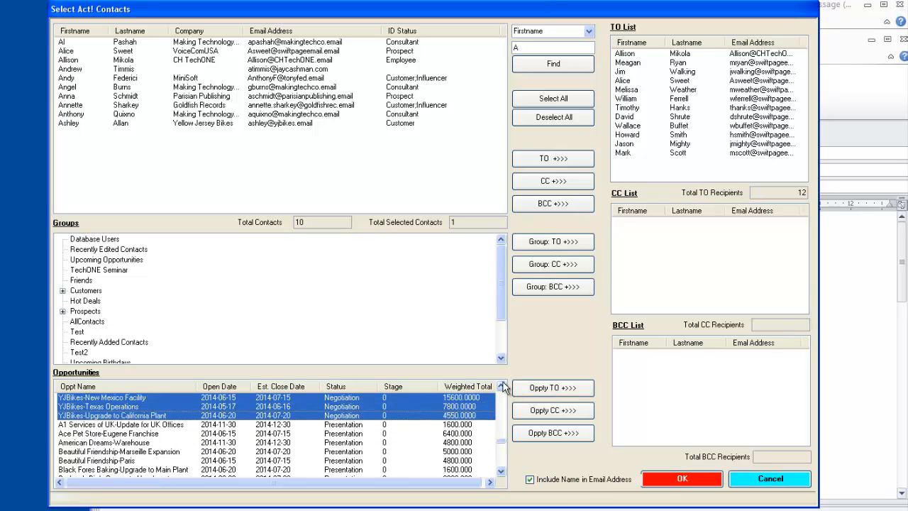
key("shift+Down")
key("shift+Down")
key("shift+Down")
key("shift+Down")
key("shift+Down")
key("shift+Down")
key("shift+Down")
key("shift+Down")
key("shift+Down")
key("shift+Down")
key("shift+Down")
key("shift+Down")
key("shift+Down")
key("shift+Down")
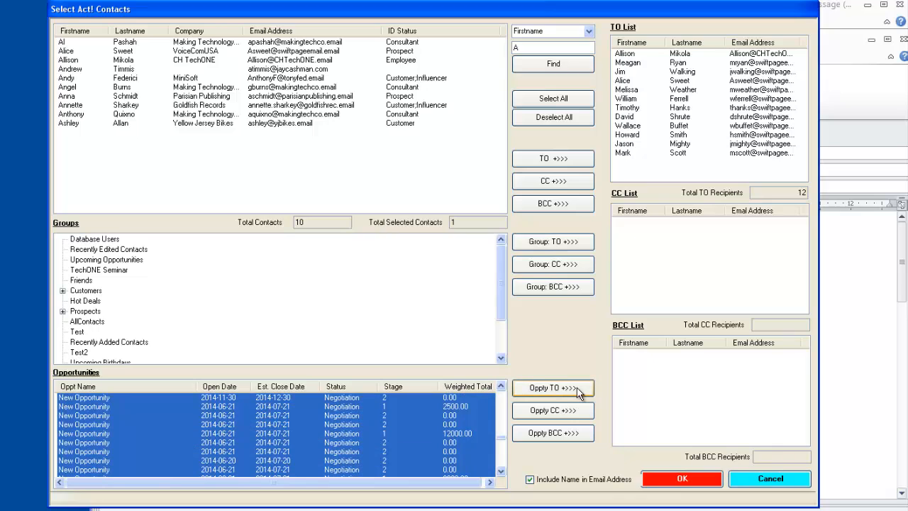
left_click(577, 432)
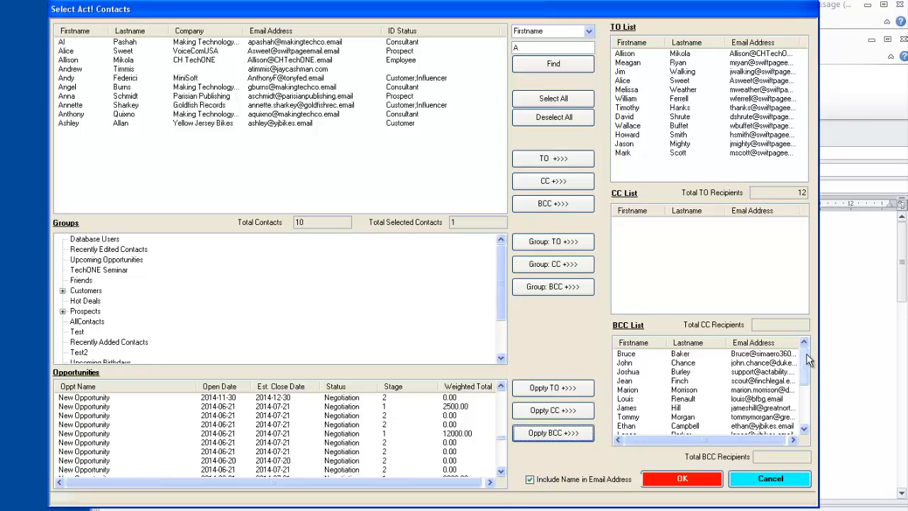
- Review the BCC list, insert the chosen recipients into the email, and check the message's Bcc field
left_click_drag(806, 354, 800, 408)
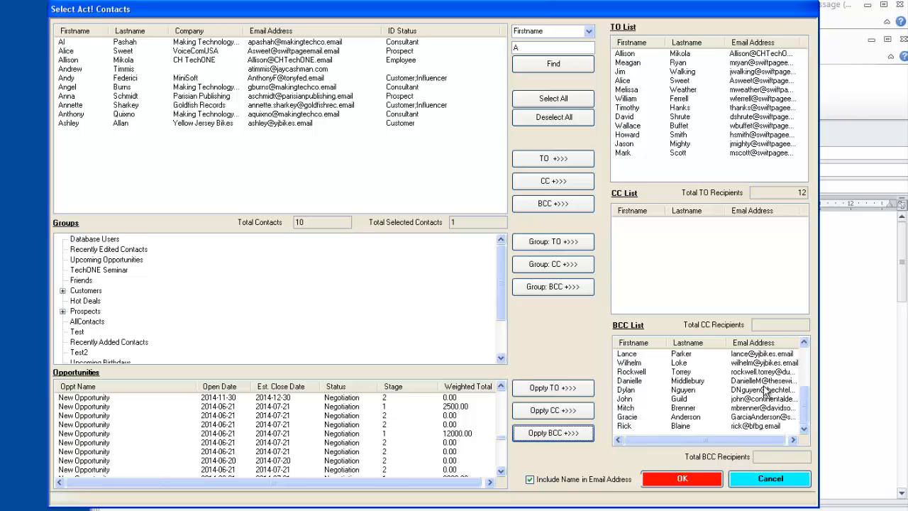
left_click(707, 481)
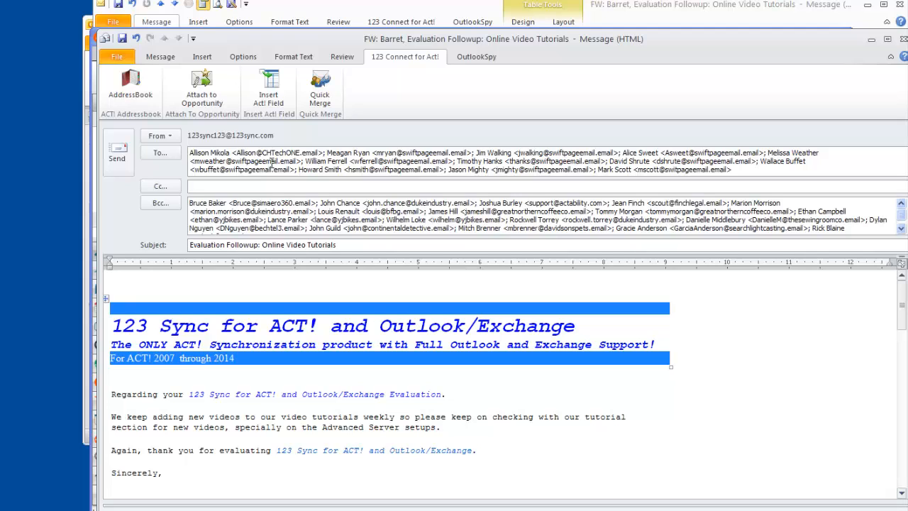
left_click(900, 229)
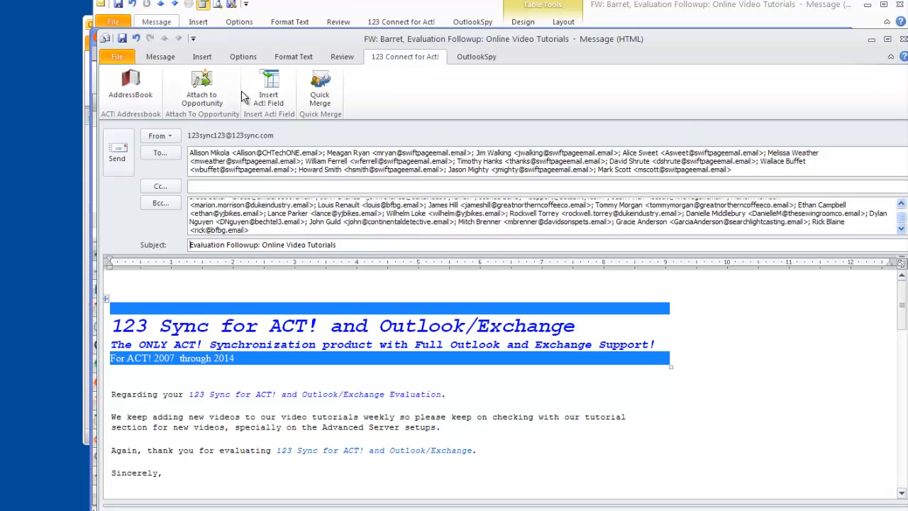
- Start a Quick Merge, search for first name "E", and add the second Green Plastics contact and the TechONE Seminar group as recipients
left_click(319, 97)
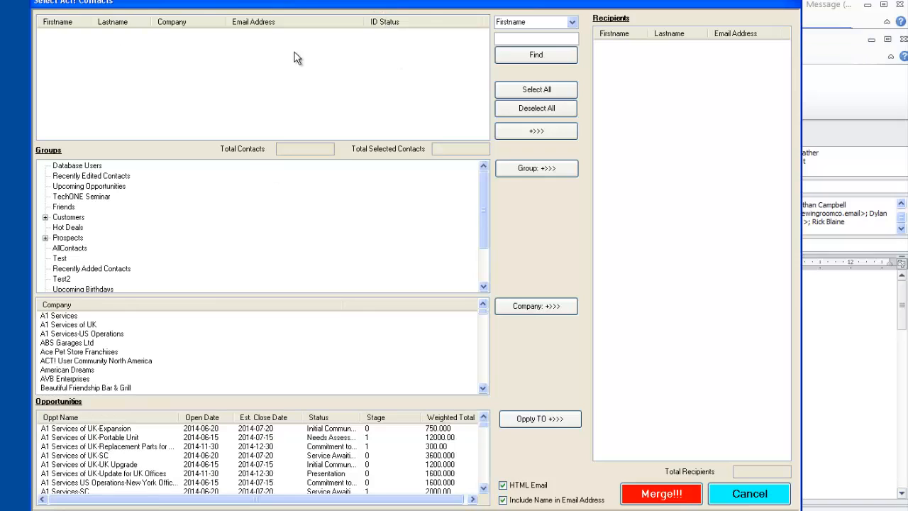
left_click(518, 38)
type("E")
left_click(532, 57)
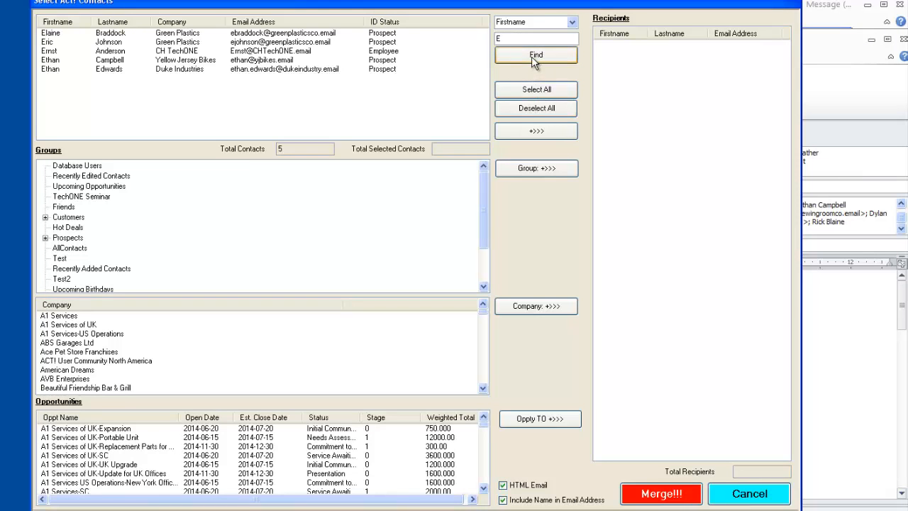
left_click(327, 45)
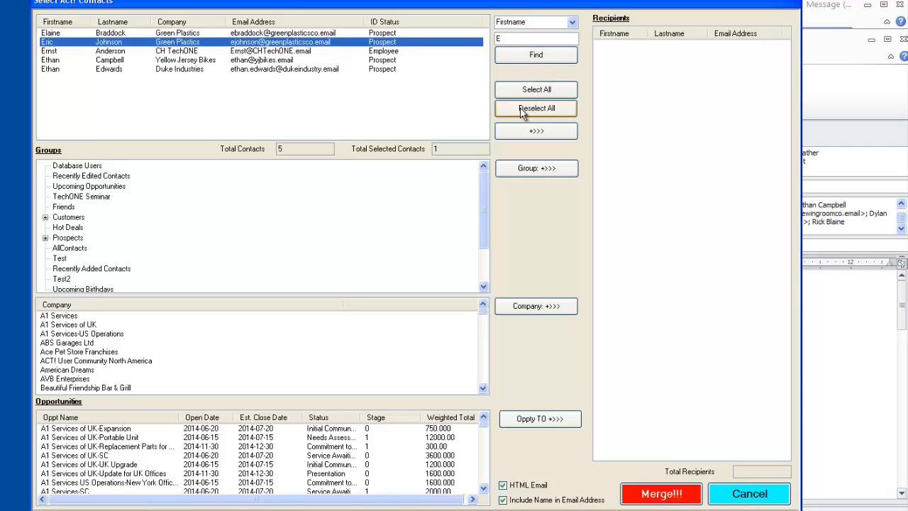
left_click(535, 131)
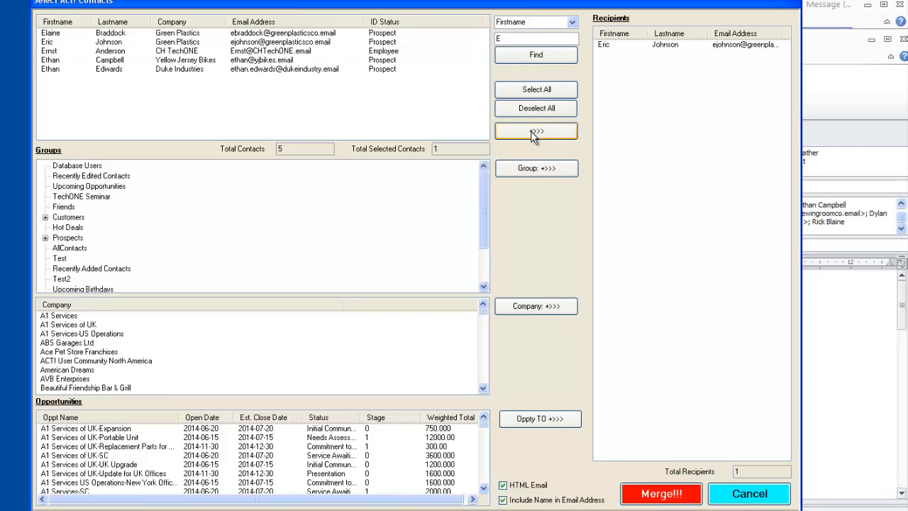
left_click(90, 197)
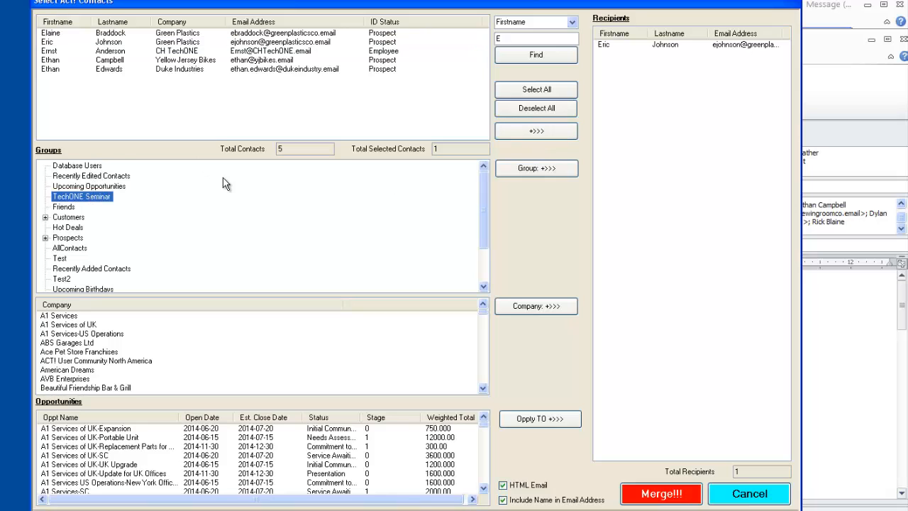
left_click(539, 170)
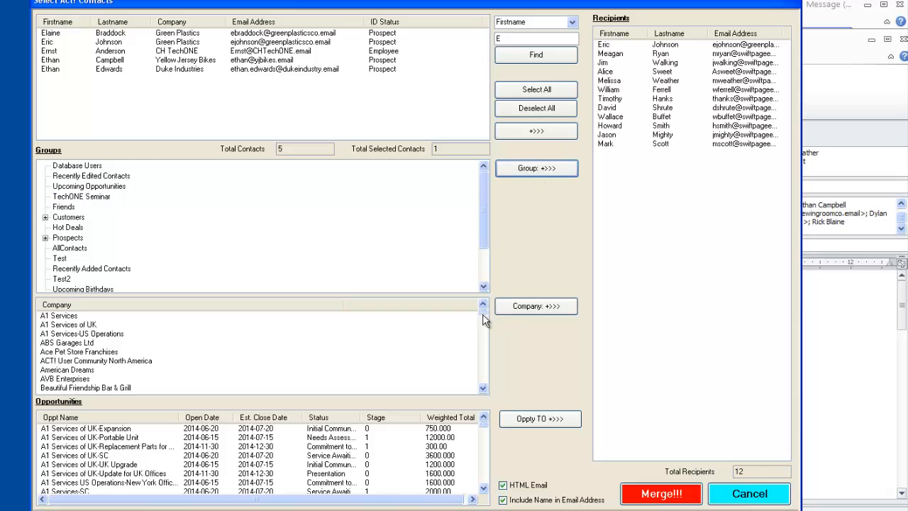
- Try to add the contacts of company Griping International to the merge recipients, and select Harbor Lights Restaurant
left_click_drag(482, 318, 478, 350)
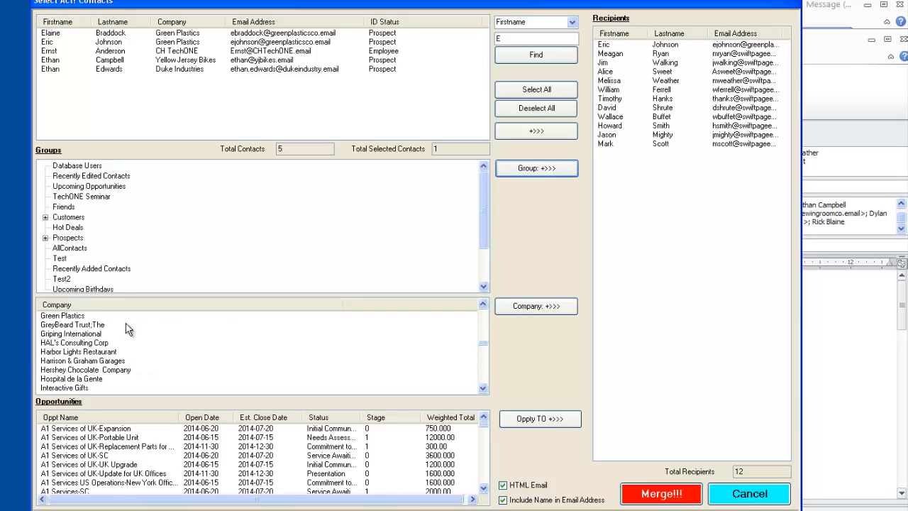
left_click(98, 334)
left_click(539, 306)
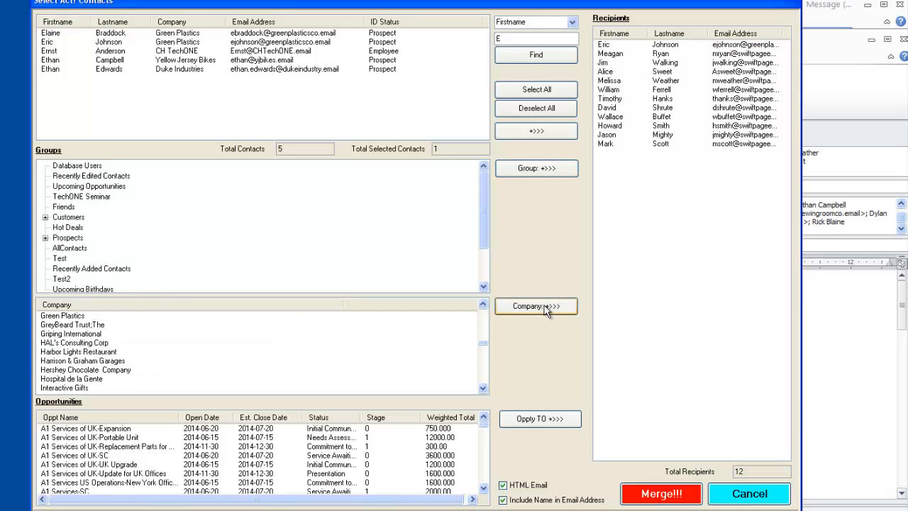
left_click(312, 334)
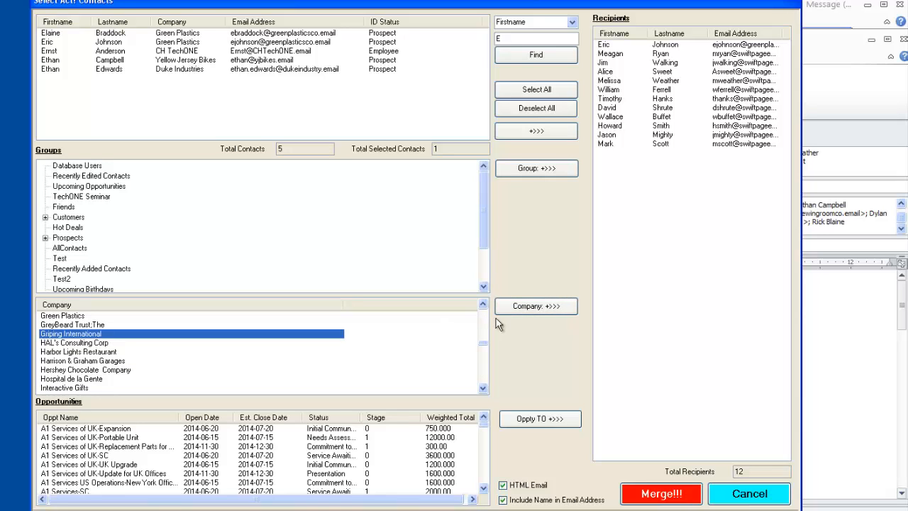
left_click(526, 306)
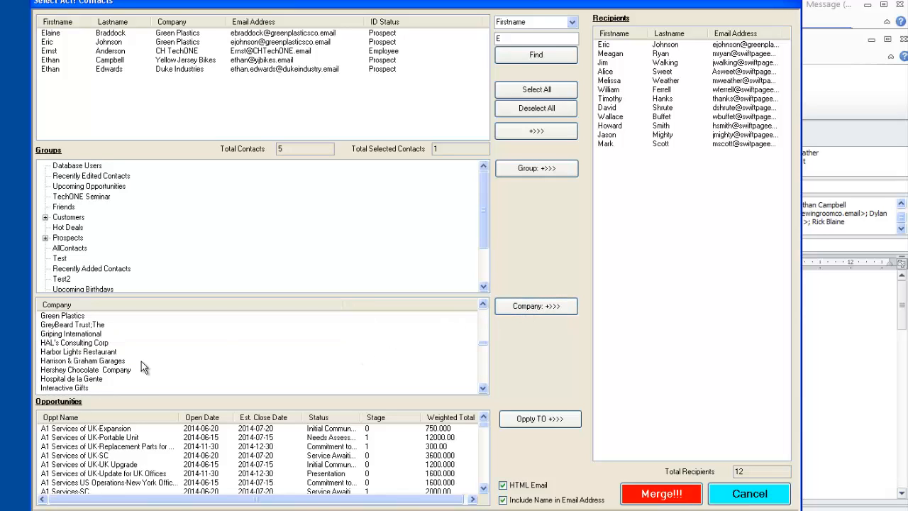
left_click(105, 353)
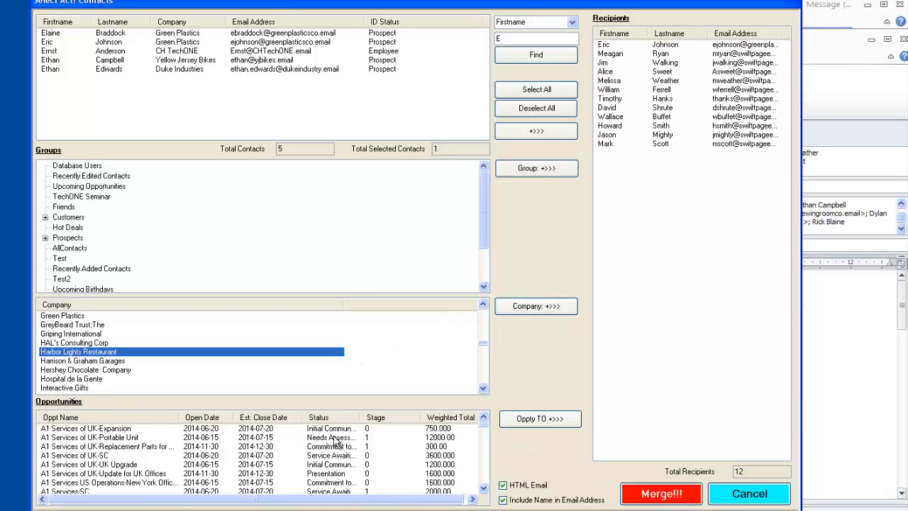
- Sort the opportunities by status, select a block of six "New Opportunity" entries in the Needs Assessment status, and add their contacts as merge recipients
left_click(346, 420)
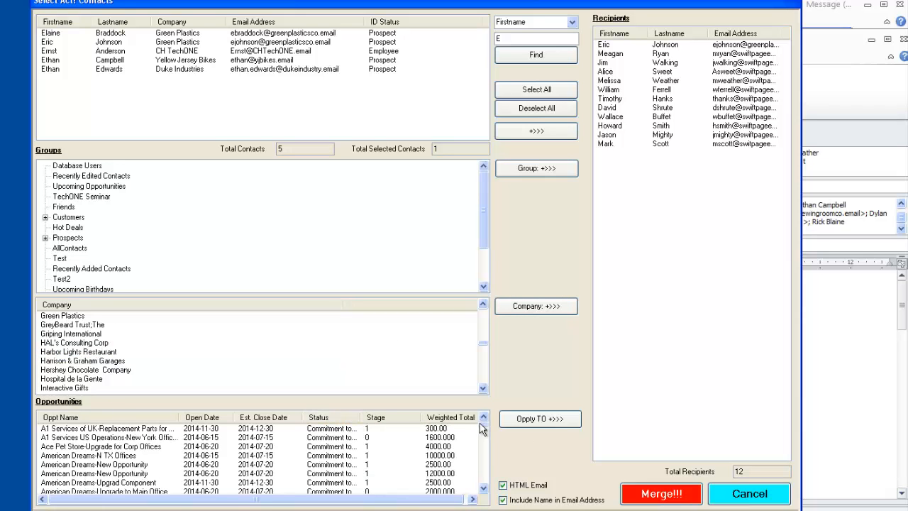
left_click_drag(482, 424, 485, 458)
left_click_drag(321, 439, 319, 490)
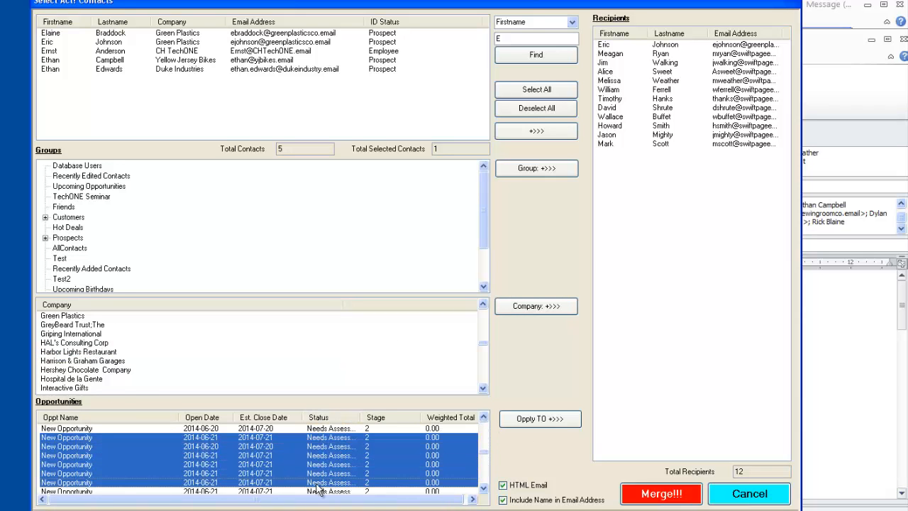
left_click(547, 421)
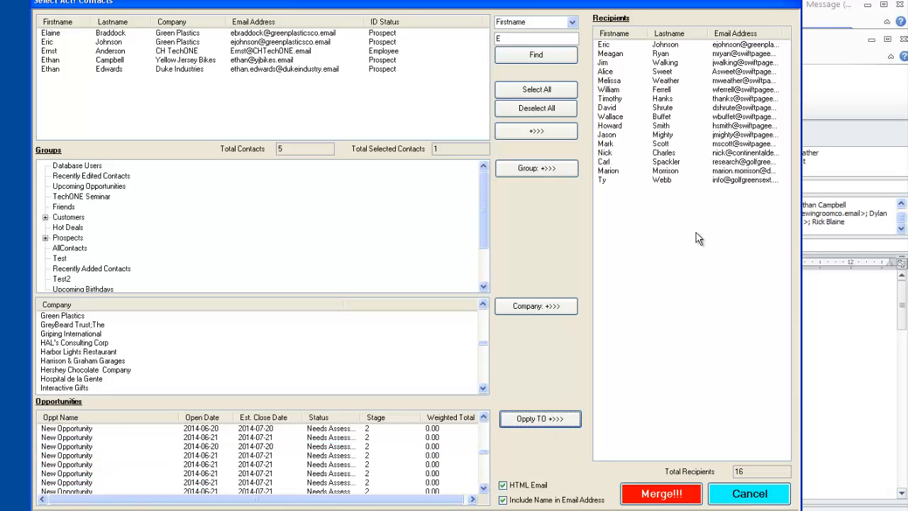